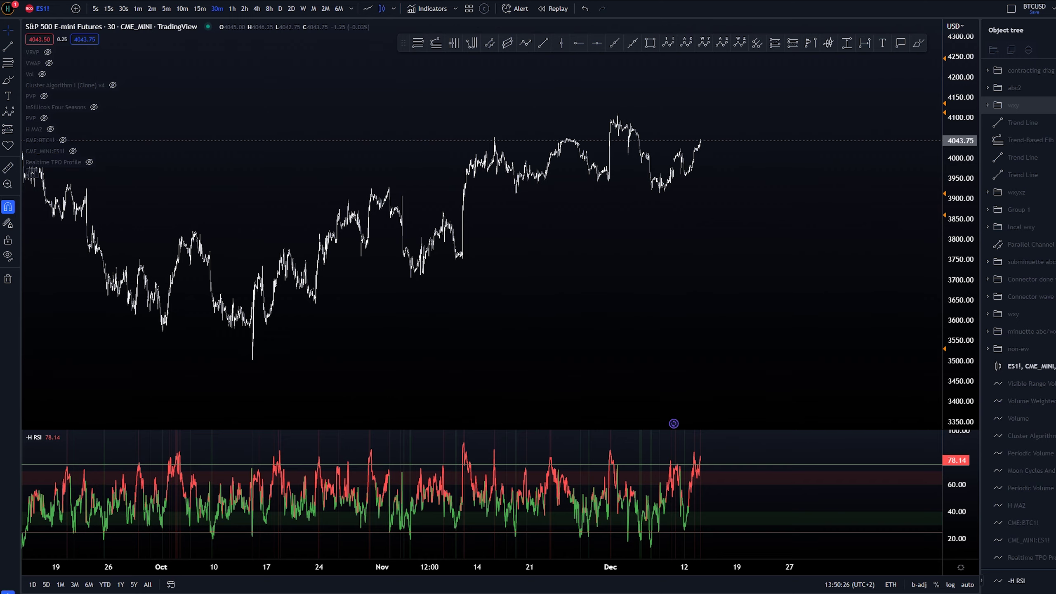
Show the hidden wxy drawing group on the S&P 500 E-mini chart
left_click(1052, 105)
left_click_drag(843, 358, 728, 374)
Mark the early December low and the wave b high with temporary brush strokes, removing each one
key("alt+b")
mouse_move(614, 225)
left_mouse_down()
mouse_move(698, 118)
mouse_move(735, 133)
left_mouse_up()
key("Delete")
left_click_drag(571, 202, 554, 201)
key("ctrl+z")
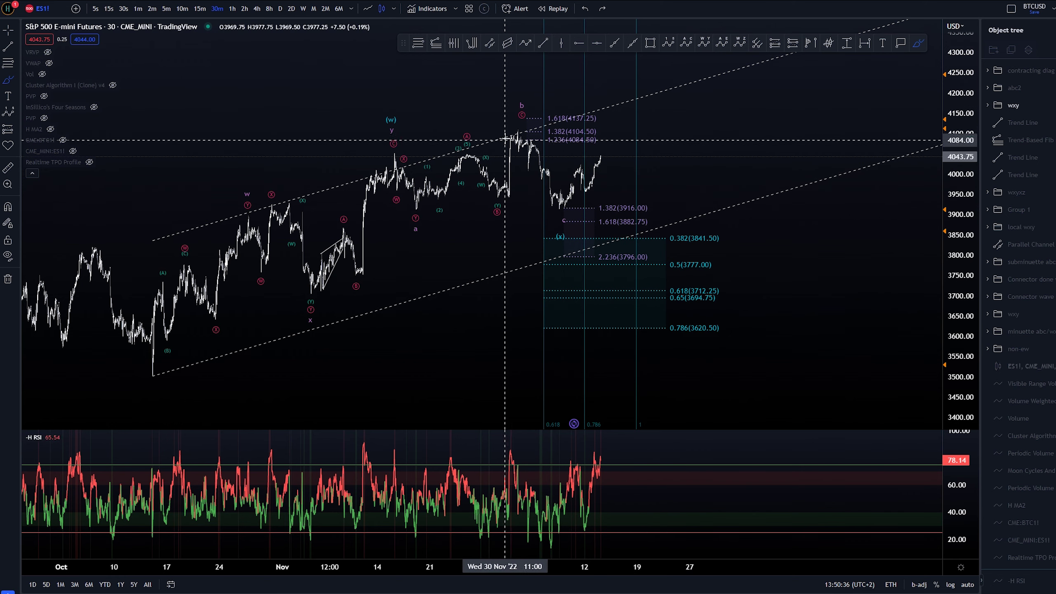
left_click_drag(534, 127, 526, 126)
key("ctrl+z")
key("ctrl+z")
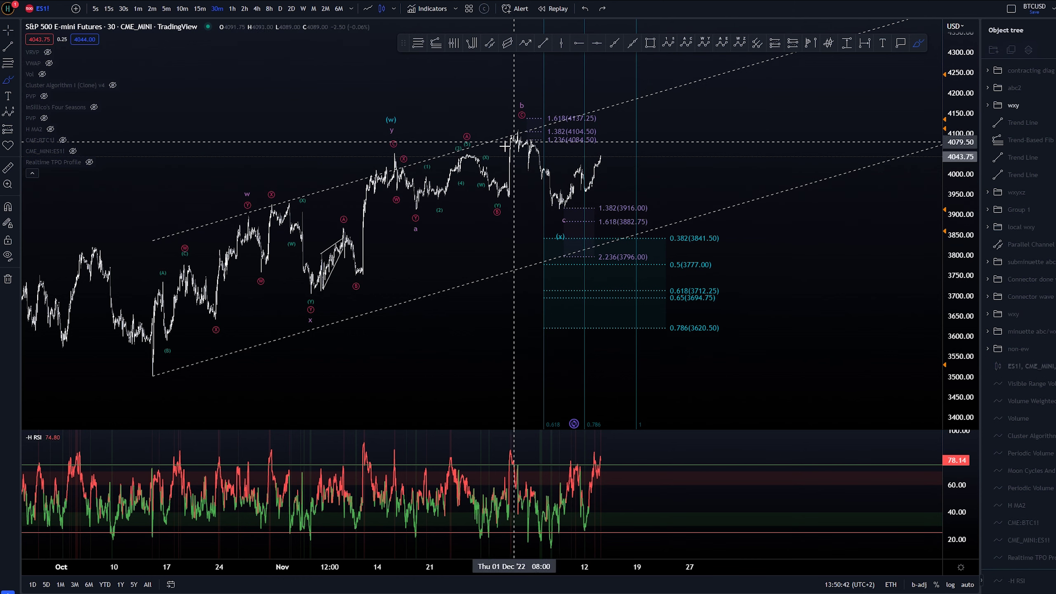
Brush over the decline into the December low, sketch an upward arrow from that low to the upper channel line, and undo the strokes
mouse_move(401, 144)
left_mouse_down()
mouse_move(523, 138)
mouse_move(552, 204)
left_mouse_up()
key("ctrl+z")
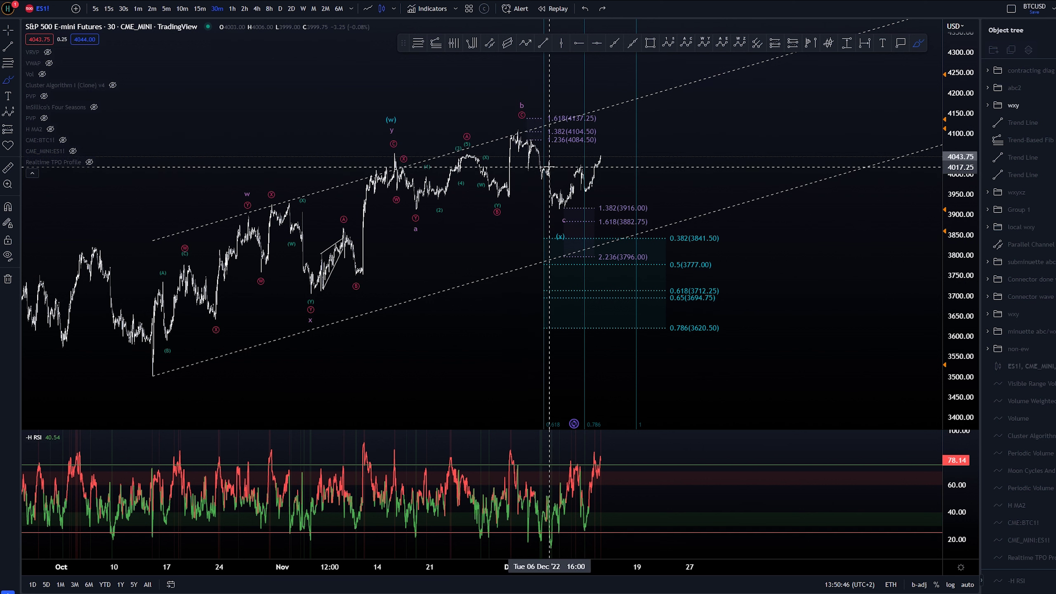
left_click_drag(502, 132, 554, 128)
key("ctrl+z")
left_click_drag(565, 212, 665, 122)
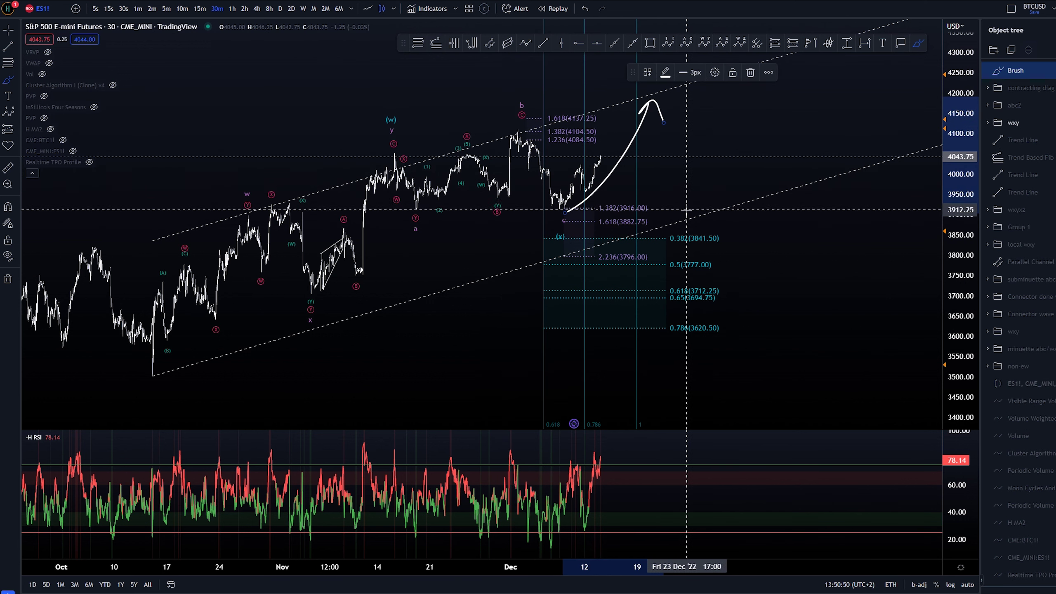
key("ctrl+z")
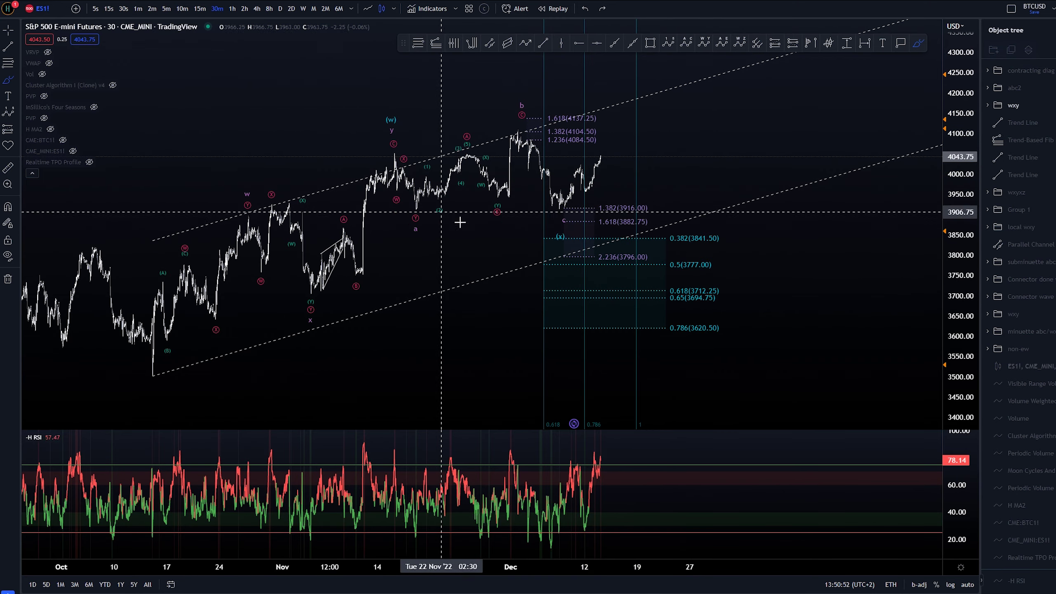
Move the (y) endpoint of the wxy pattern down along the upper channel line to about 4348
left_click_drag(840, 302, 823, 353)
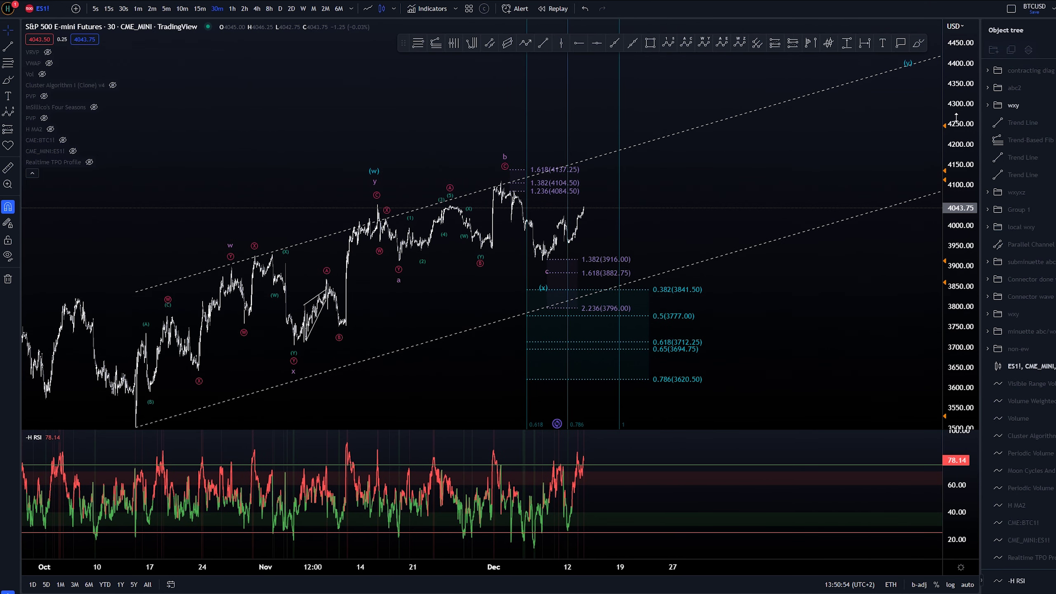
left_click(864, 92)
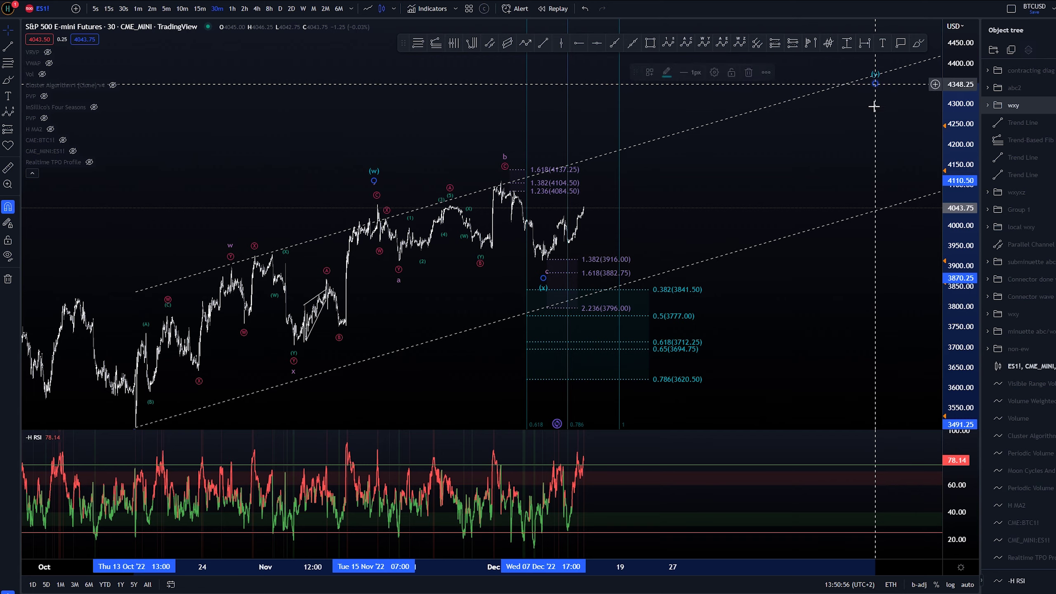
left_click_drag(851, 326, 853, 311)
Mark the (x) low and the areas near the upper and lower channel lines with temporary brush strokes, undoing each
key("alt+b")
left_click_drag(548, 238, 559, 253)
key("ctrl+z")
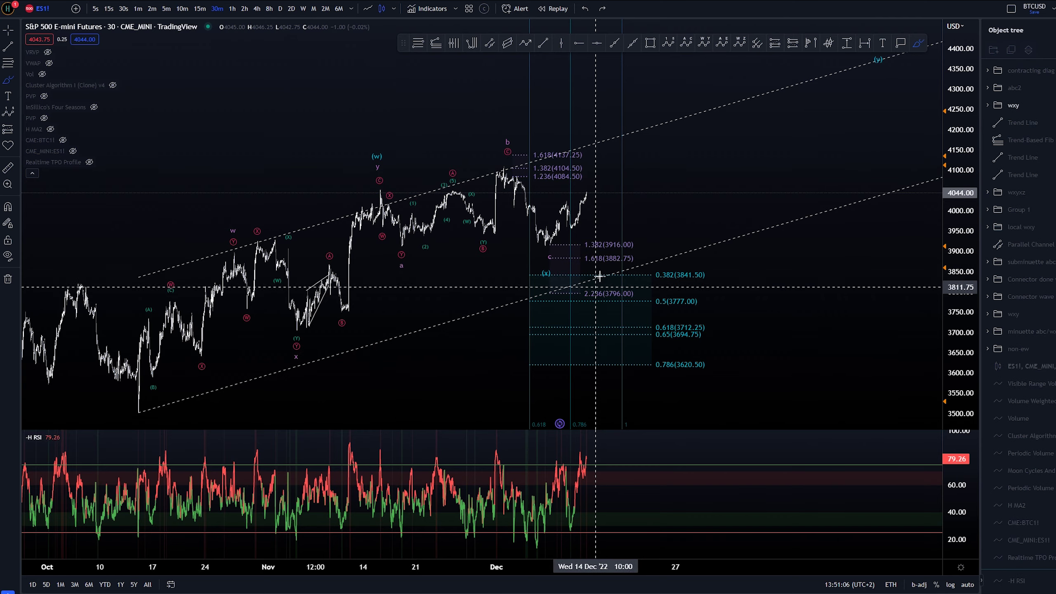
mouse_move(724, 168)
left_mouse_down()
mouse_move(410, 170)
mouse_move(415, 257)
mouse_move(712, 163)
mouse_move(695, 166)
left_mouse_up()
key("ctrl+z")
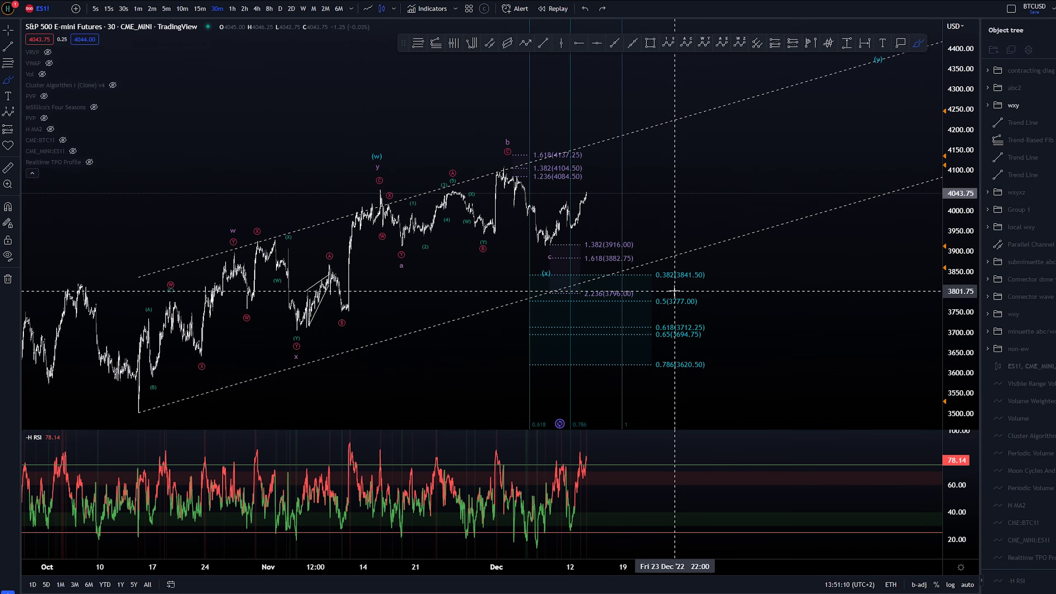
left_click_drag(655, 286, 708, 288)
key("ctrl+z")
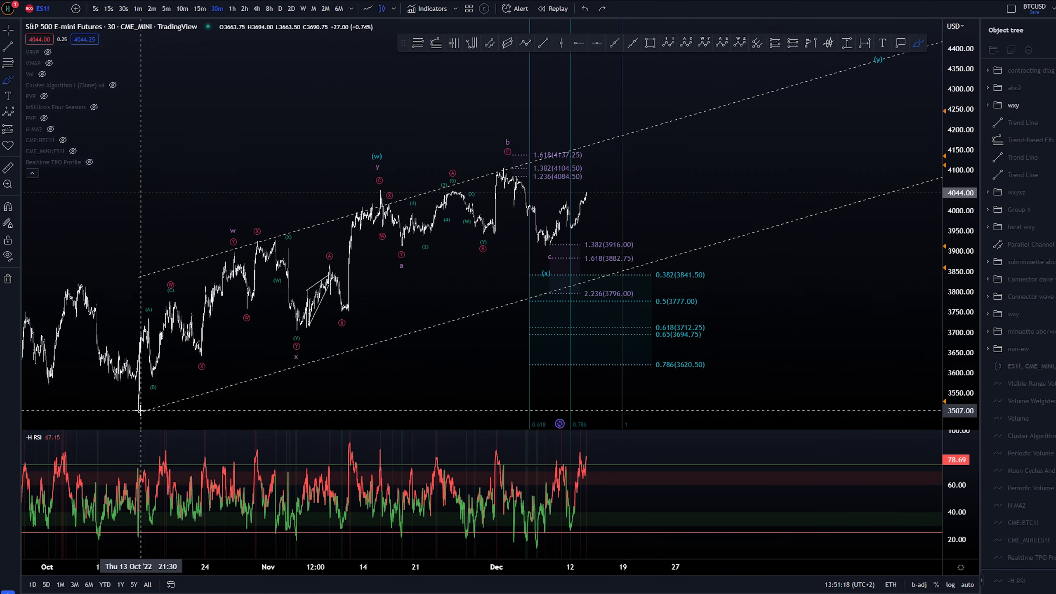
Trace the rise from the 13 October low to the (w) high with the brush twice, undoing each stroke
left_click_drag(138, 416, 374, 185)
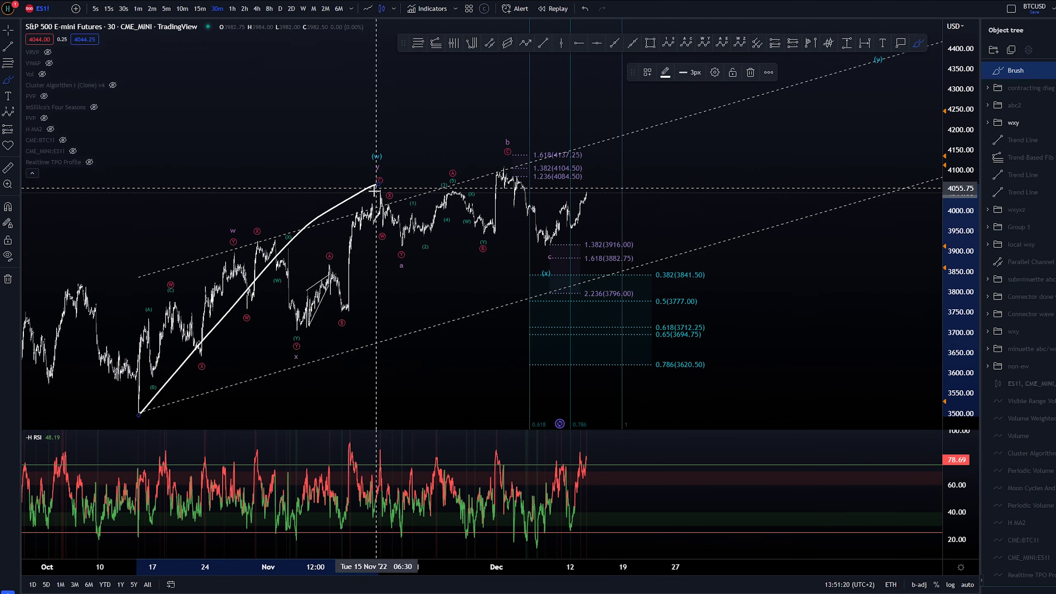
key("ctrl+z")
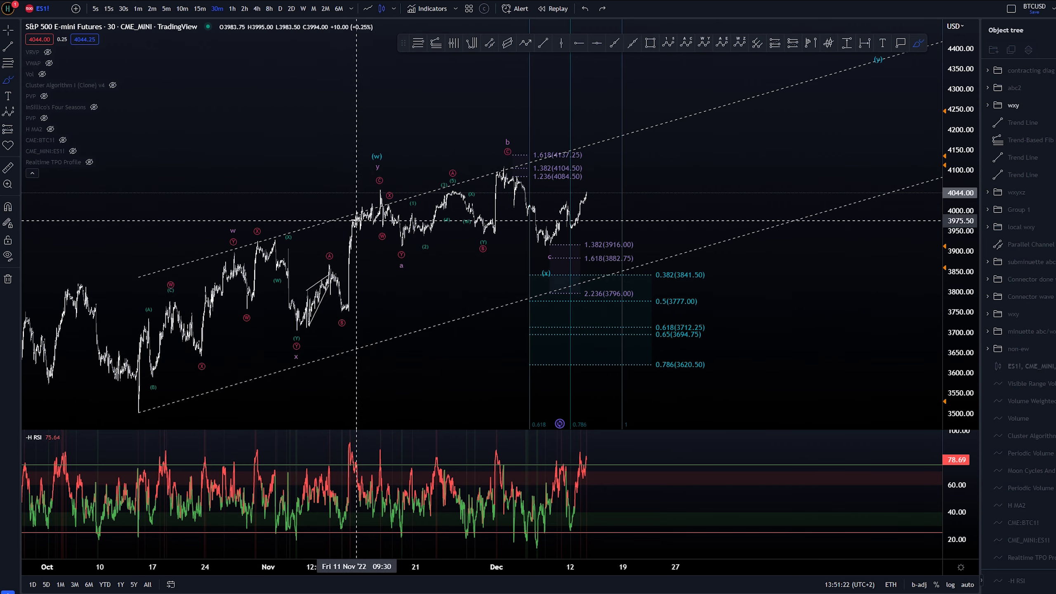
left_click_drag(142, 418, 392, 185)
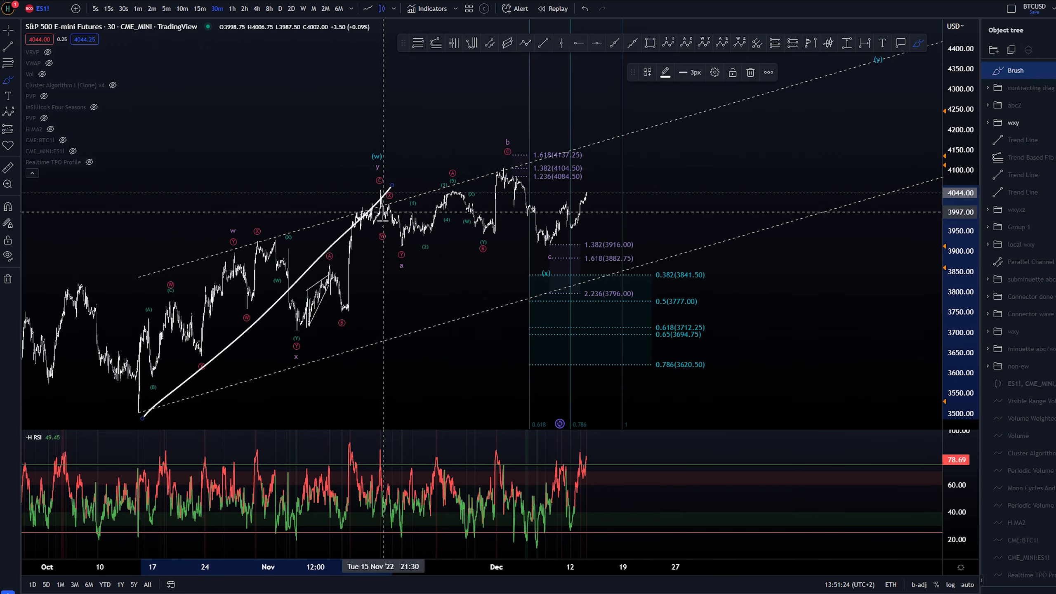
key("ctrl+z")
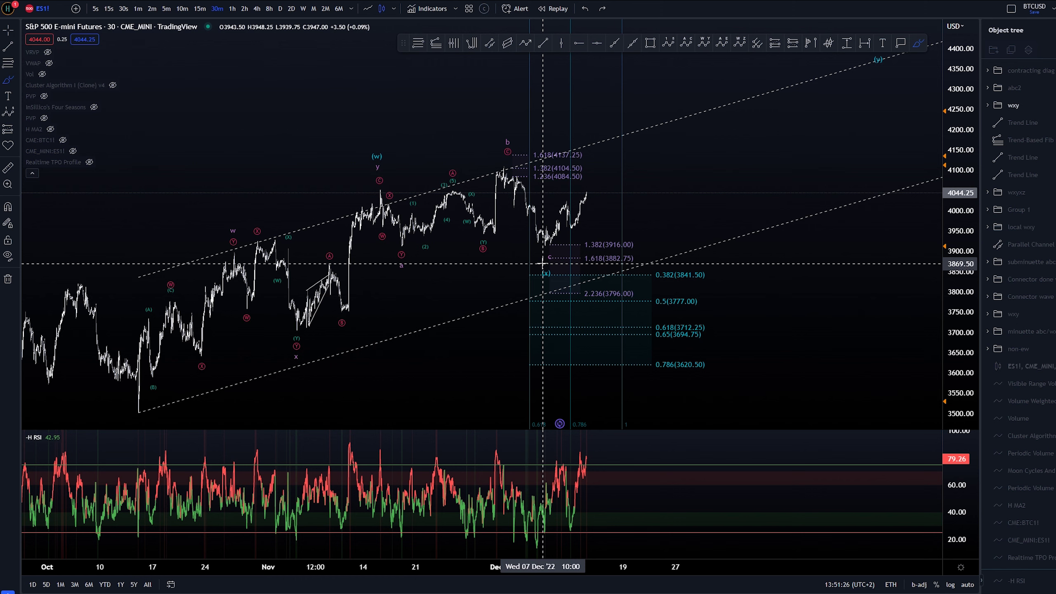
Trace the move from the (w) high down to the (x) low with the brush, undoing each attempt
mouse_move(385, 183)
left_mouse_down()
mouse_move(390, 207)
mouse_move(527, 180)
mouse_move(542, 257)
mouse_move(542, 235)
left_mouse_up()
key("ctrl+z")
key("ctrl+z")
key("ctrl+z")
left_click_drag(387, 188, 556, 249)
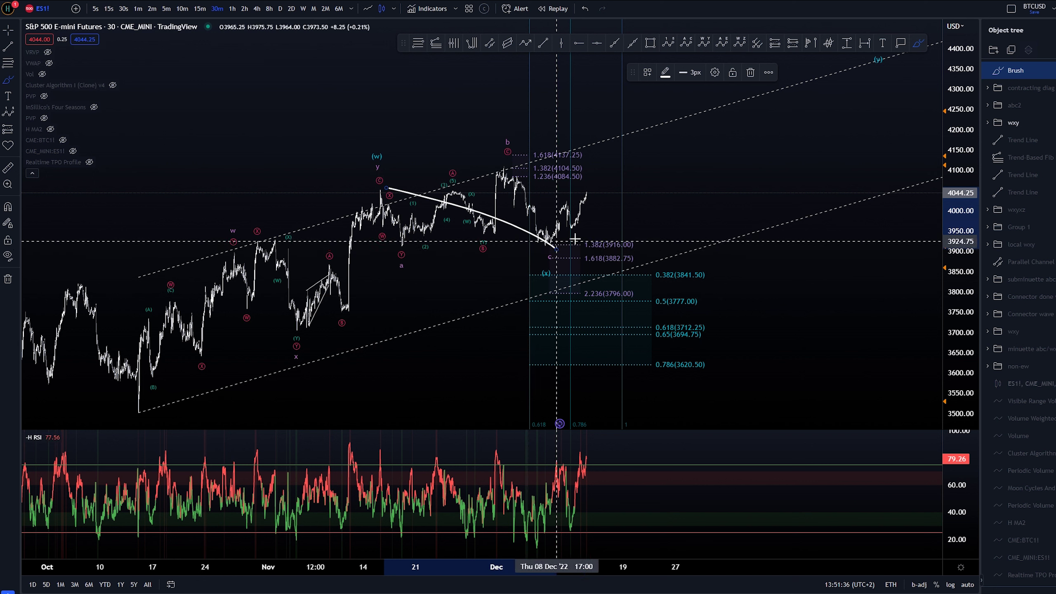
key("ctrl+z")
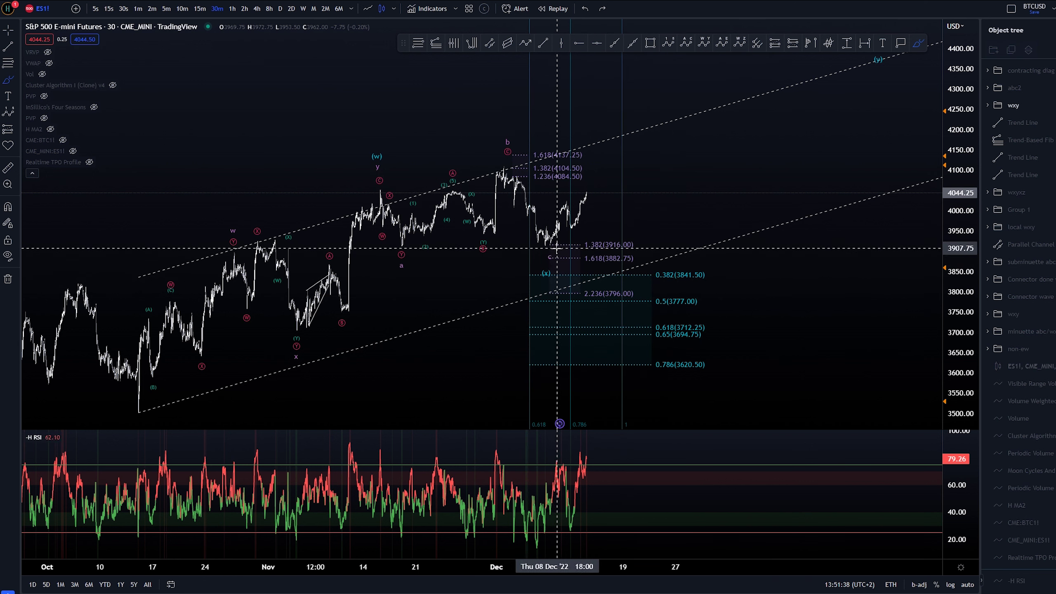
Outline the sideways range following the (w) high and circle the (w) label with the brush, undoing each mark
mouse_move(380, 181)
left_mouse_down()
mouse_move(389, 246)
mouse_move(755, 250)
mouse_move(632, 162)
mouse_move(381, 170)
left_mouse_up()
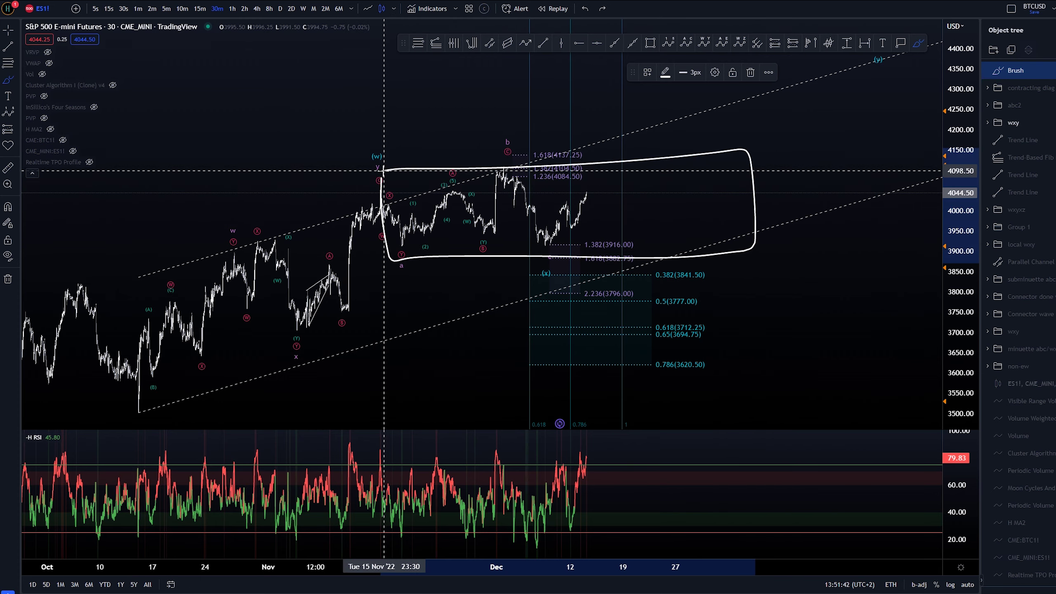
key("ctrl+z")
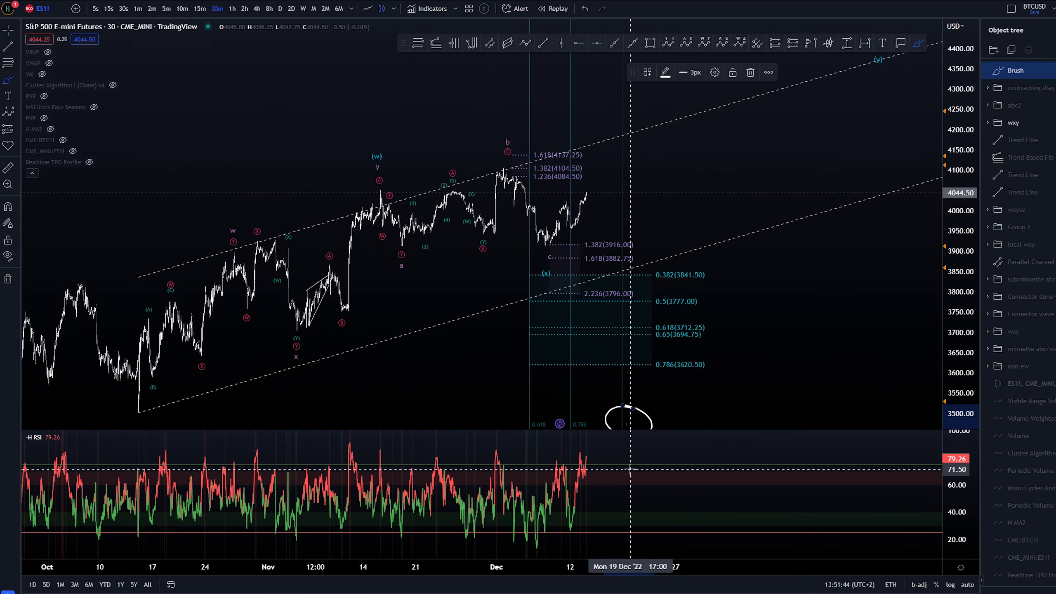
mouse_move(365, 147)
left_mouse_down()
mouse_move(382, 156)
mouse_move(369, 159)
left_mouse_up()
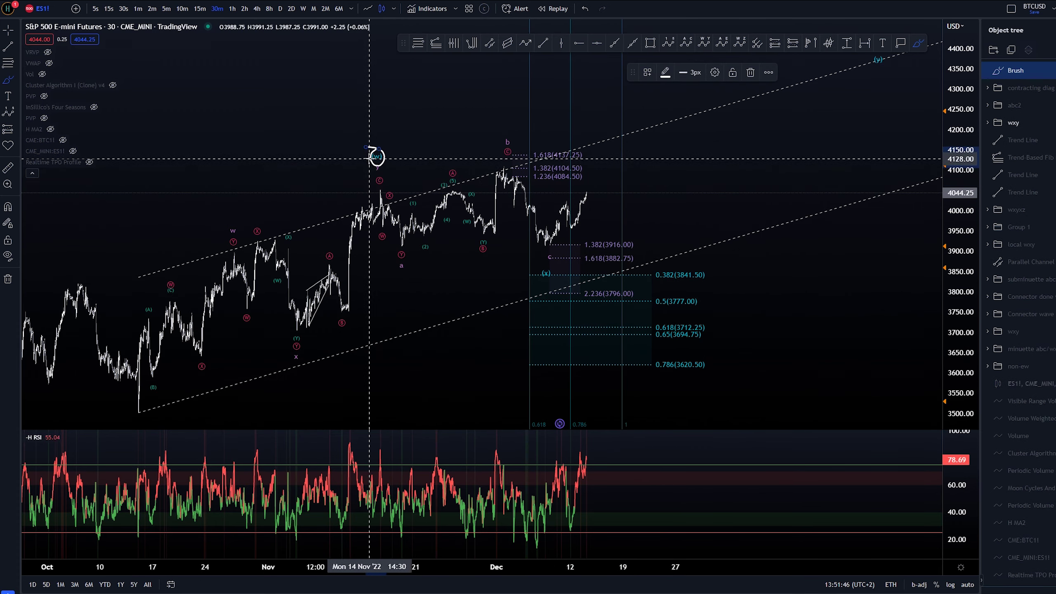
key("ctrl+z")
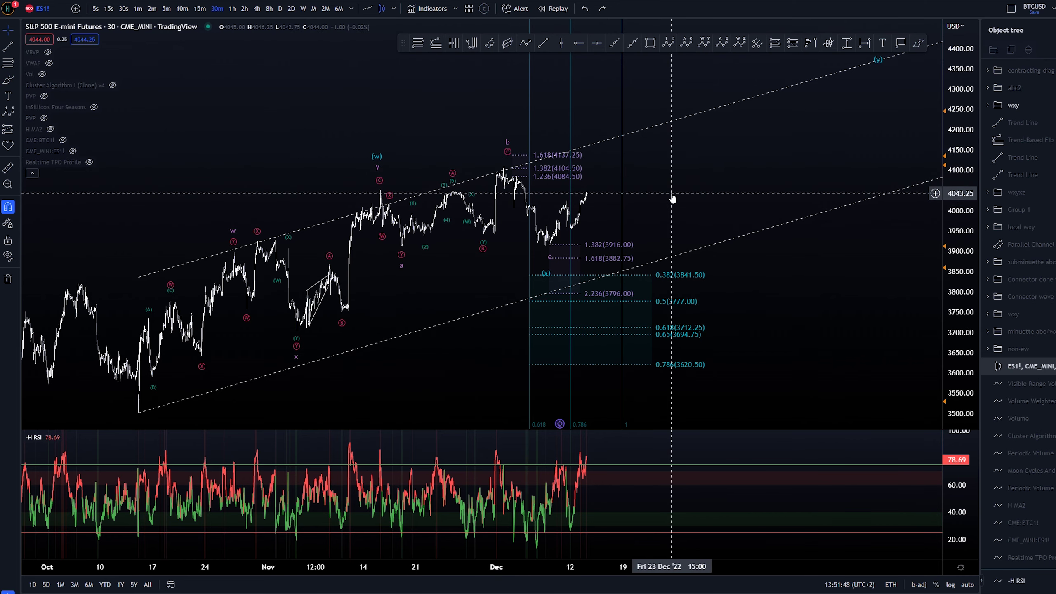
Brush a temporary mark over the December low above the (x) label and undo it
left_click_drag(959, 354, 959, 327)
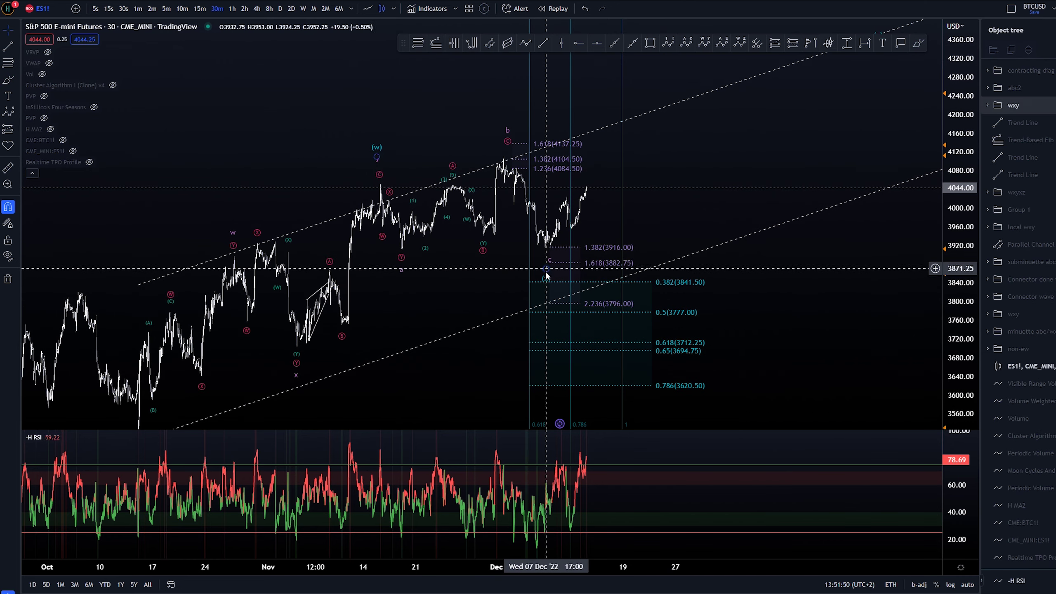
key("alt+b")
mouse_move(549, 269)
left_mouse_down()
mouse_move(554, 293)
mouse_move(549, 236)
left_mouse_up()
key("ctrl+z")
key("ctrl+z")
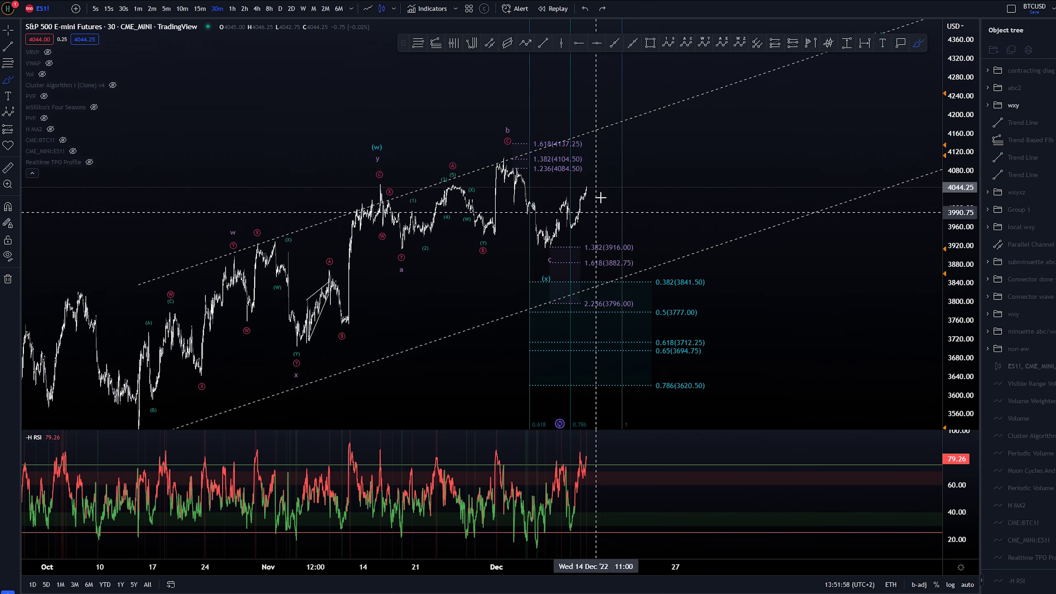
Hide the wxy drawing group and show the abc2 group instead
key("ctrl")
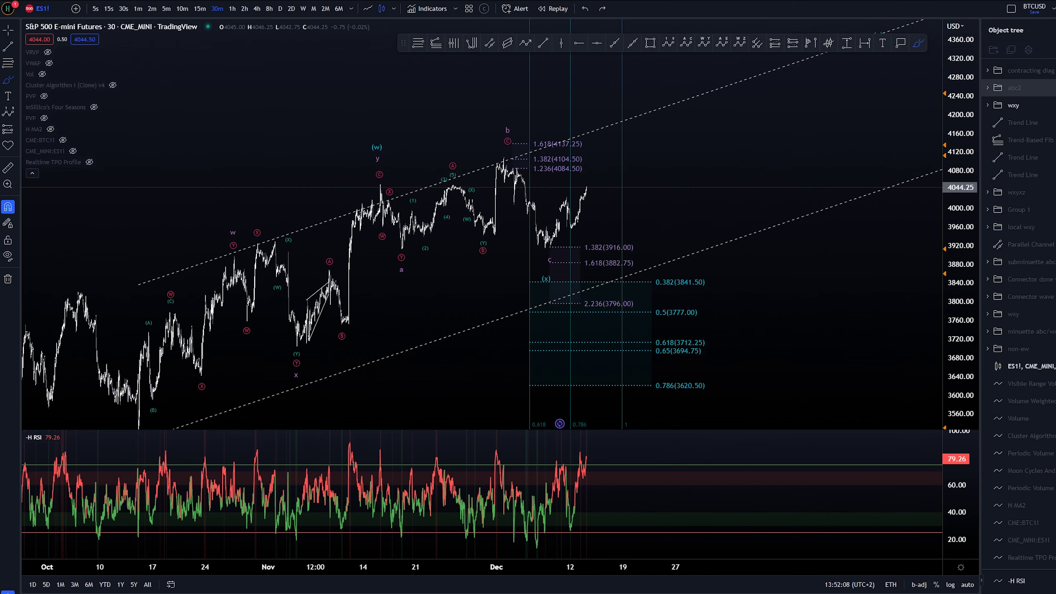
left_click(1052, 105)
left_click(1052, 88)
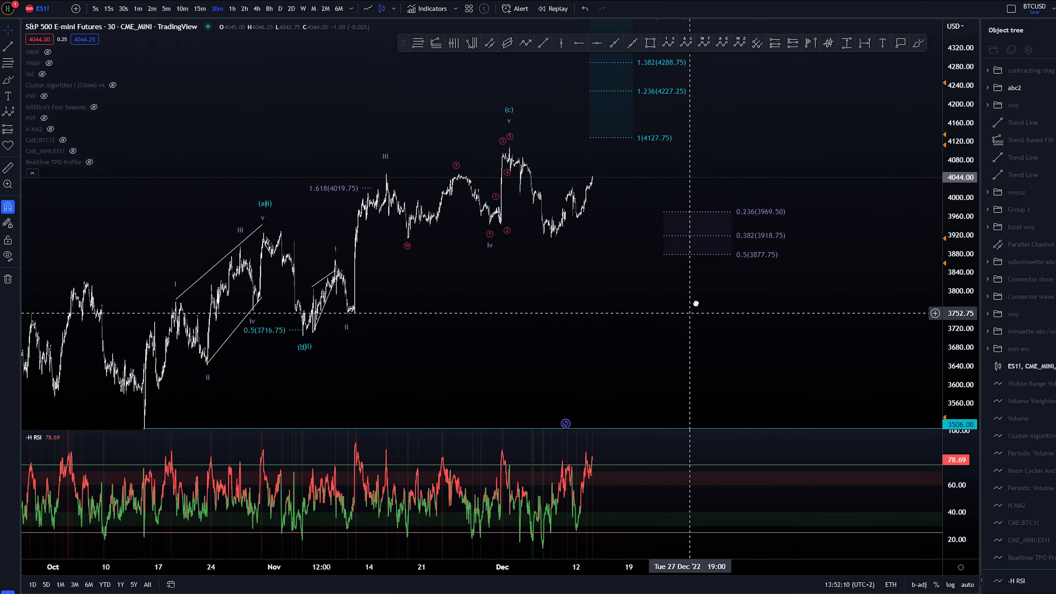
Trace the (a), (b), (c) path from the October low with the brush and circle the (c) top, undoing both strokes
mouse_move(142, 414)
left_mouse_down()
mouse_move(274, 215)
mouse_move(314, 318)
mouse_move(525, 121)
left_mouse_up()
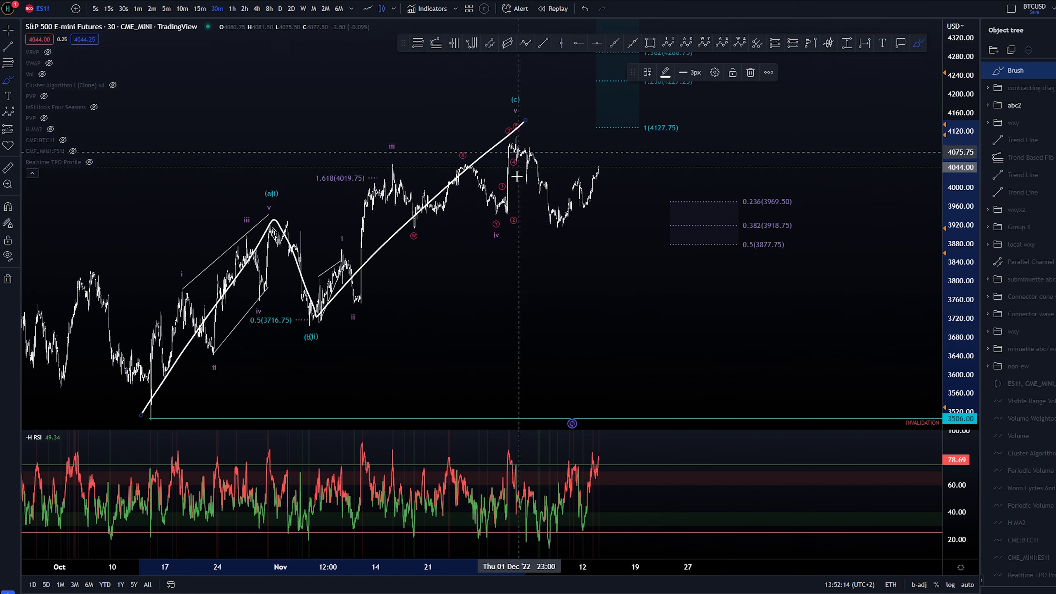
key("ctrl+z")
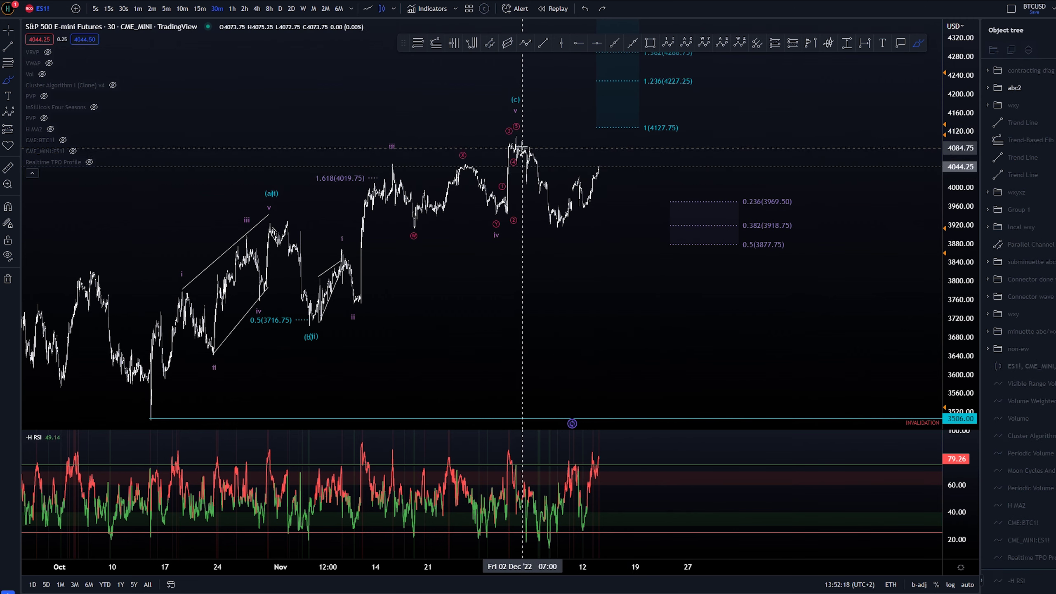
left_click_drag(494, 121, 520, 127)
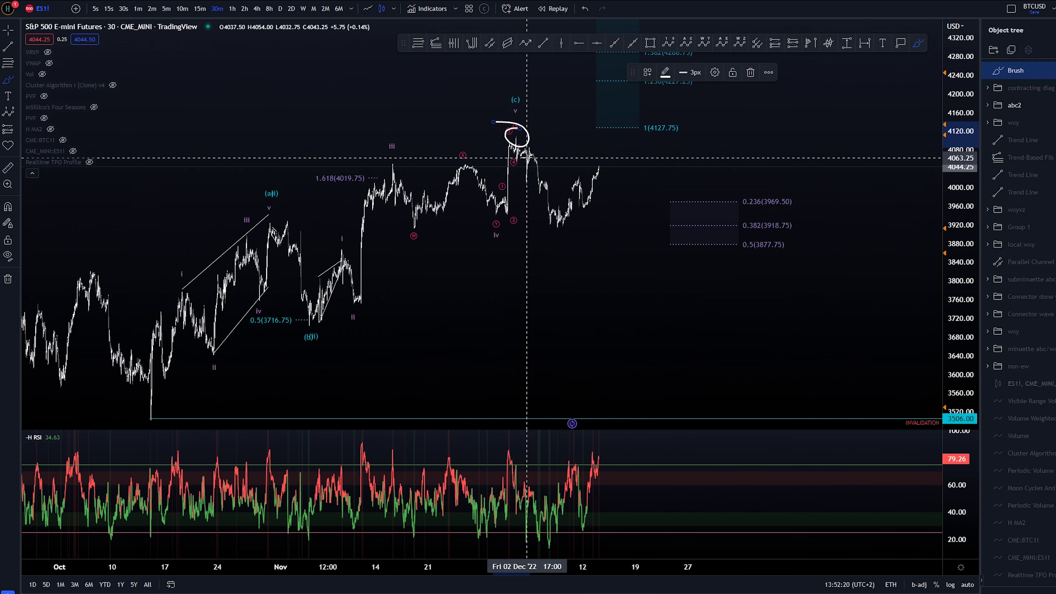
key("ctrl+z")
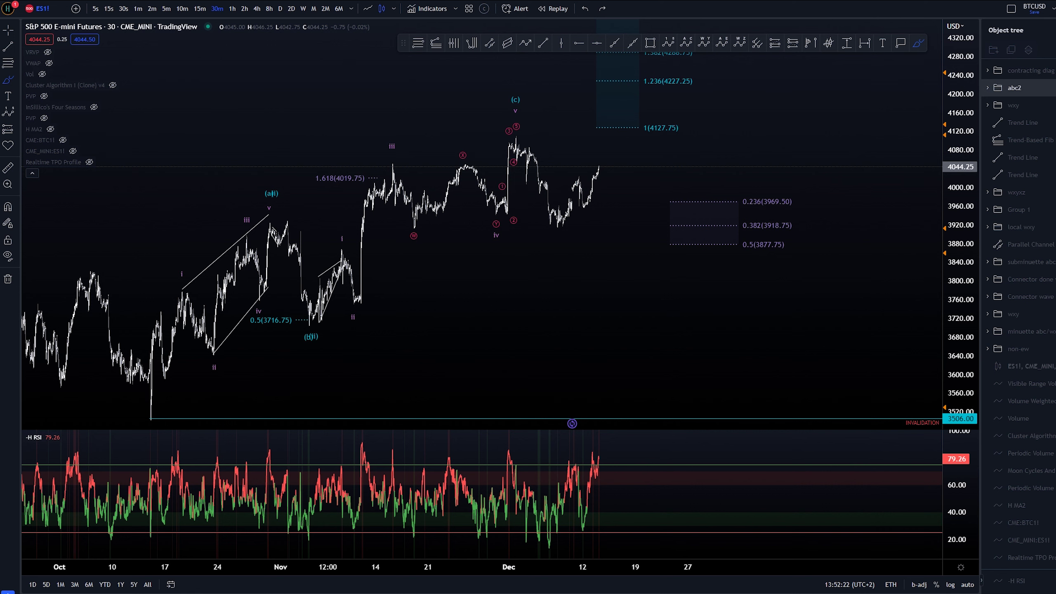
Trace the drop from the (c) top to the December low with the brush and mark that low, undoing each stroke
mouse_move(515, 135)
left_mouse_down()
mouse_move(557, 229)
mouse_move(575, 222)
left_mouse_up()
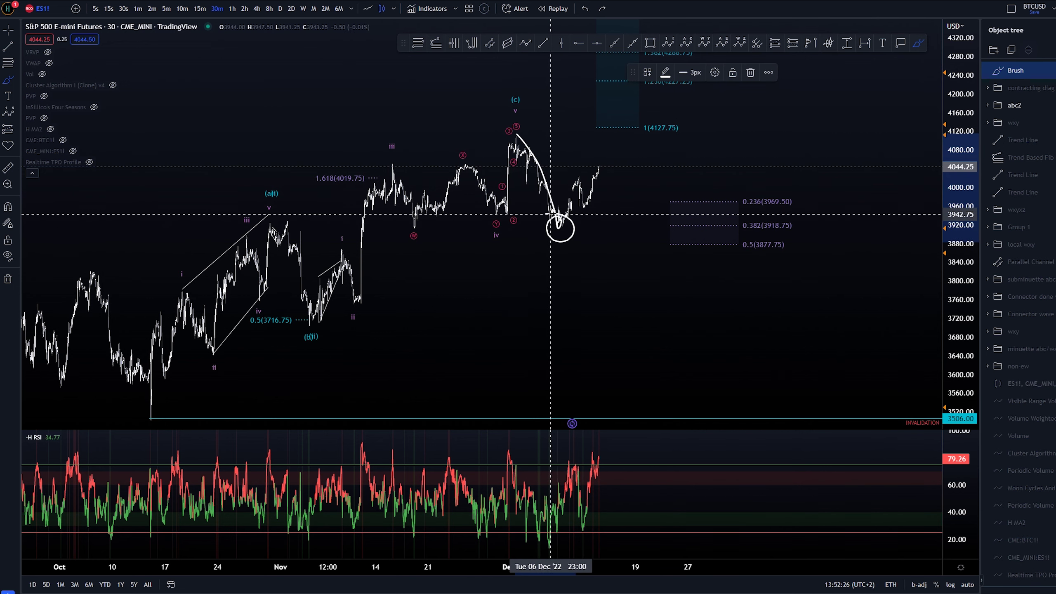
key("ctrl+z")
mouse_move(520, 125)
left_mouse_down()
mouse_move(506, 149)
mouse_move(567, 227)
left_mouse_up()
key("ctrl+z")
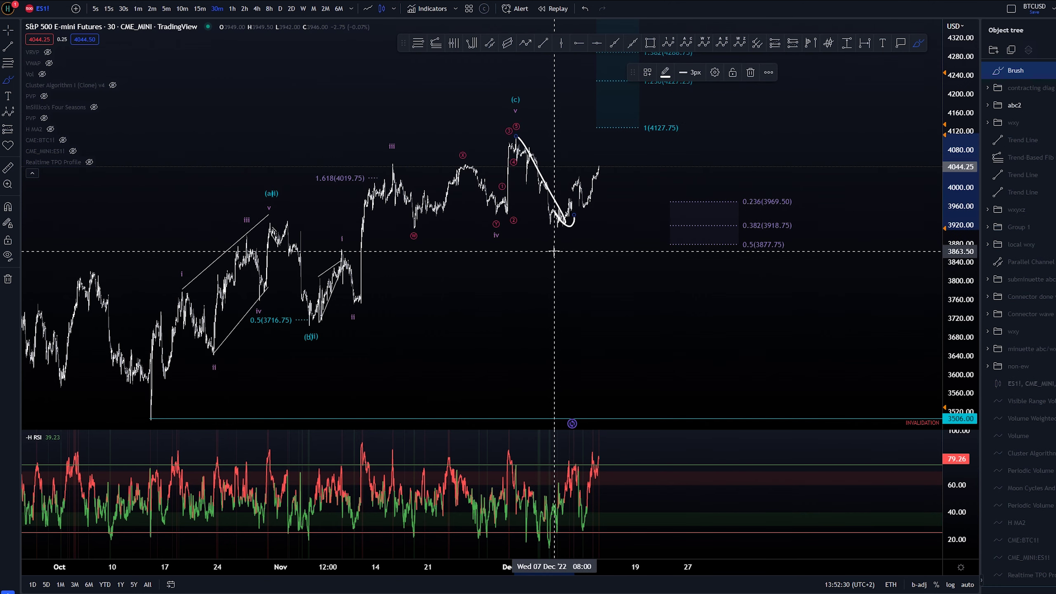
key("ctrl+z")
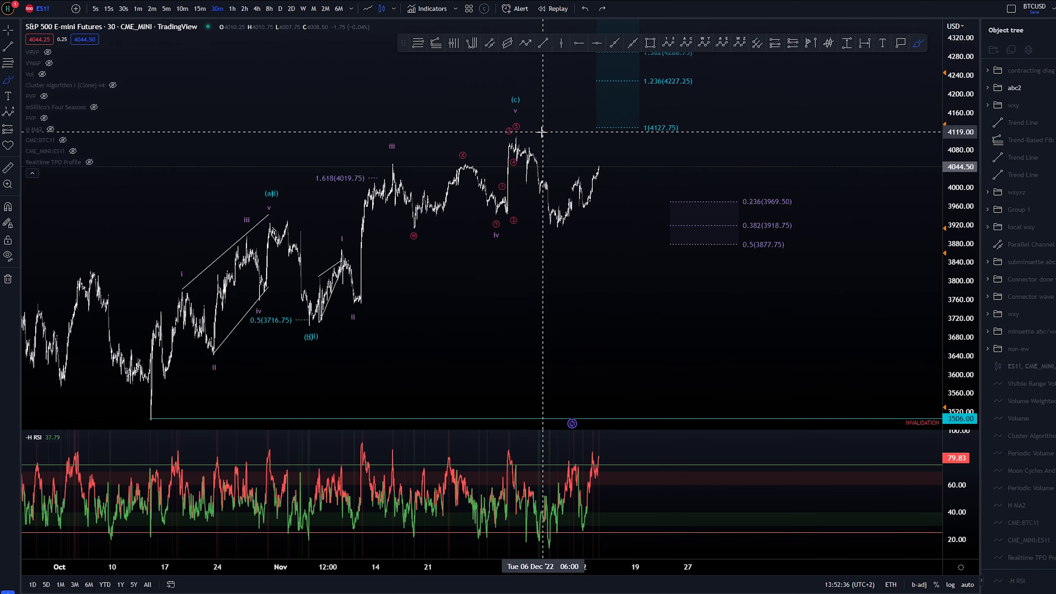
Trace the zigzag from the (c) top to the latest price, sketch a downward arrow past the 0.5 retracement, and undo both
left_click_drag(518, 134, 556, 230)
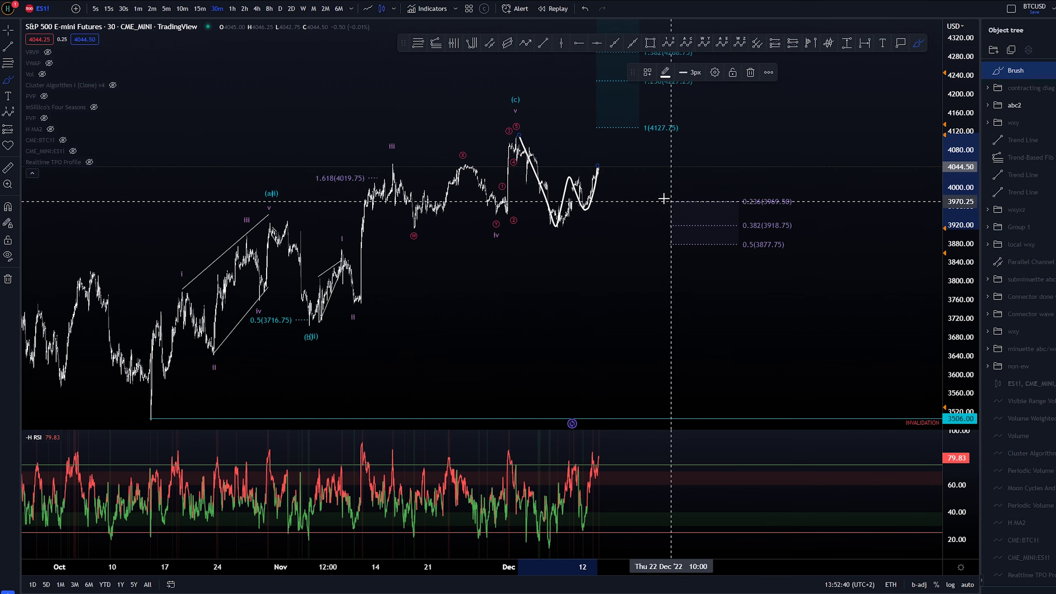
key("ctrl+z")
left_click_drag(600, 158, 657, 276)
left_click_drag(642, 220, 668, 257)
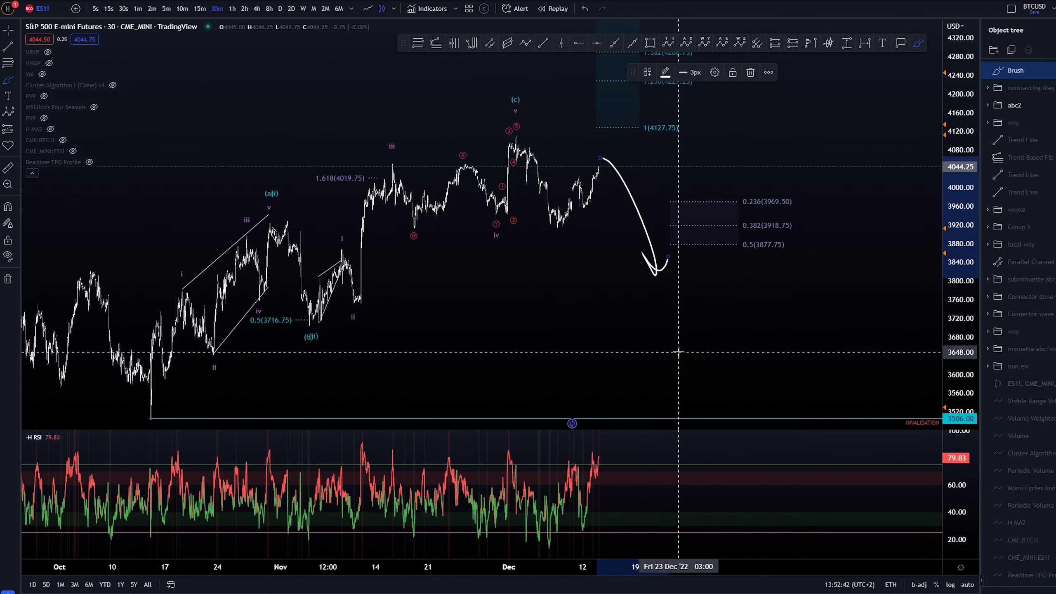
key("ctrl+z")
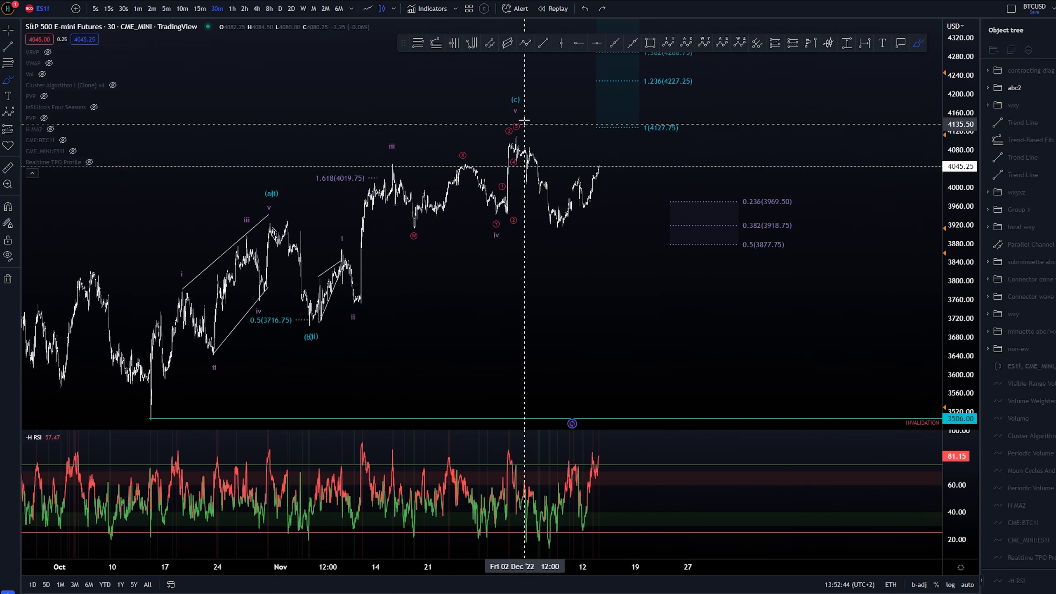
Circle the (c) top, the December low and the latest price with the brush, undoing each stroke
left_click_drag(525, 134, 529, 144)
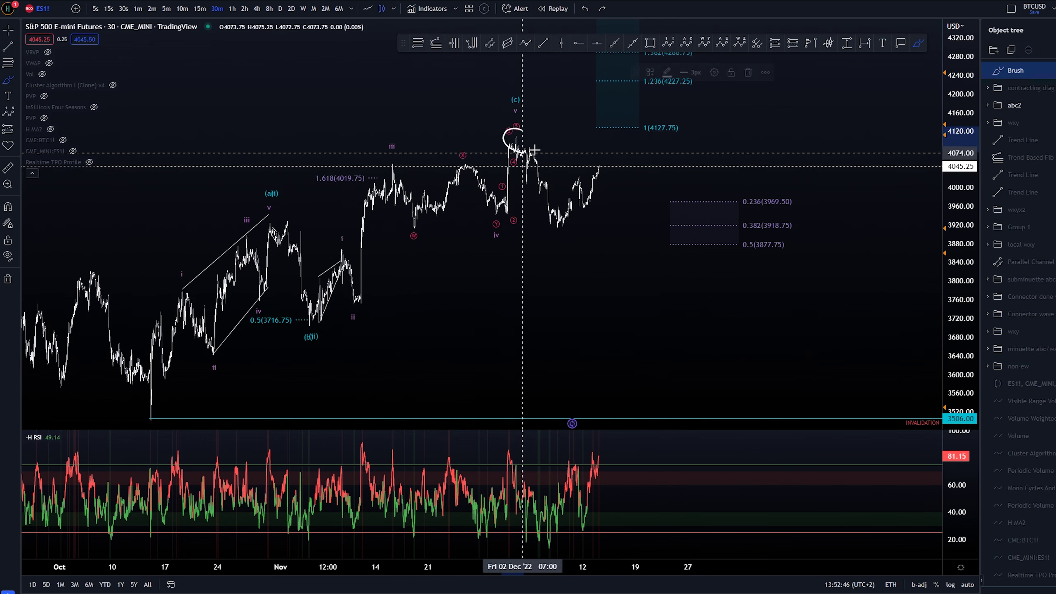
key("ctrl+z")
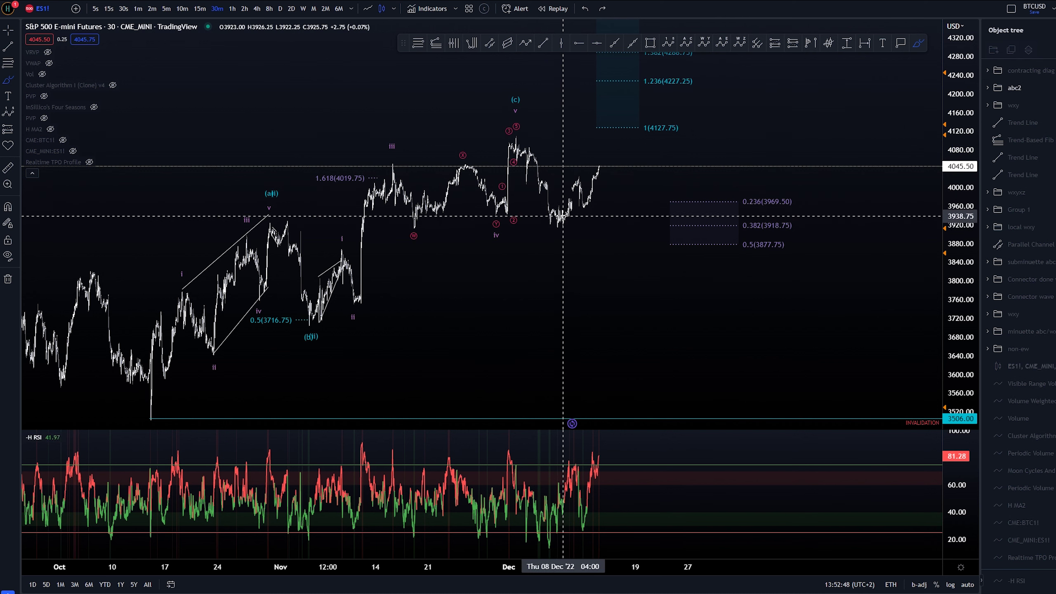
left_click_drag(563, 216, 555, 217)
key("ctrl+z")
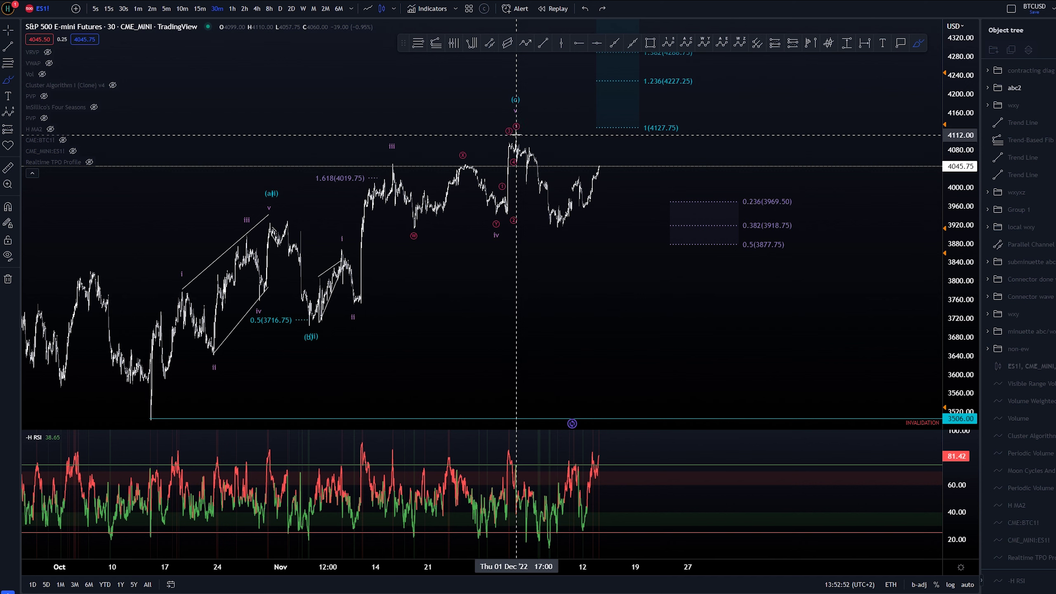
left_click_drag(595, 159, 597, 159)
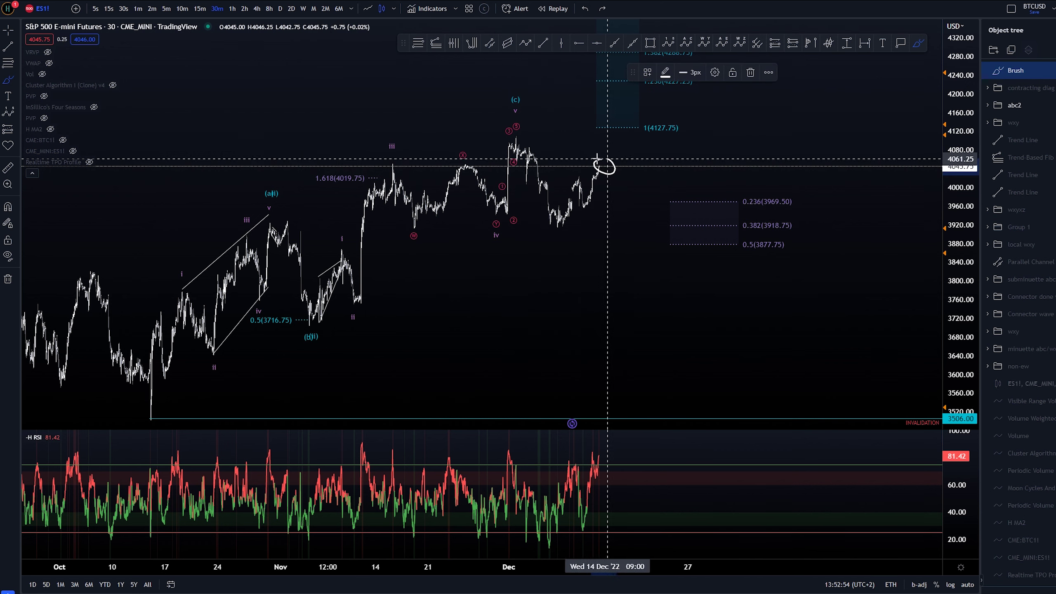
key("ctrl+z")
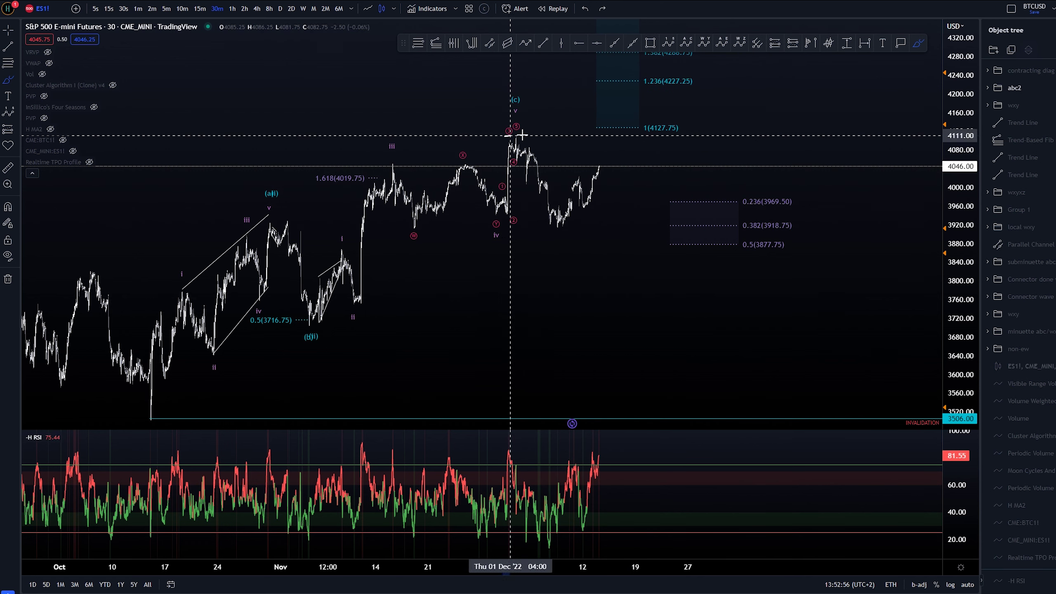
Mark the (c) top and sketch an upward curve from the latest price with the brush, undo both, and leave the brush
left_click_drag(521, 134, 524, 137)
key("ctrl+z")
left_click_drag(603, 165, 623, 136)
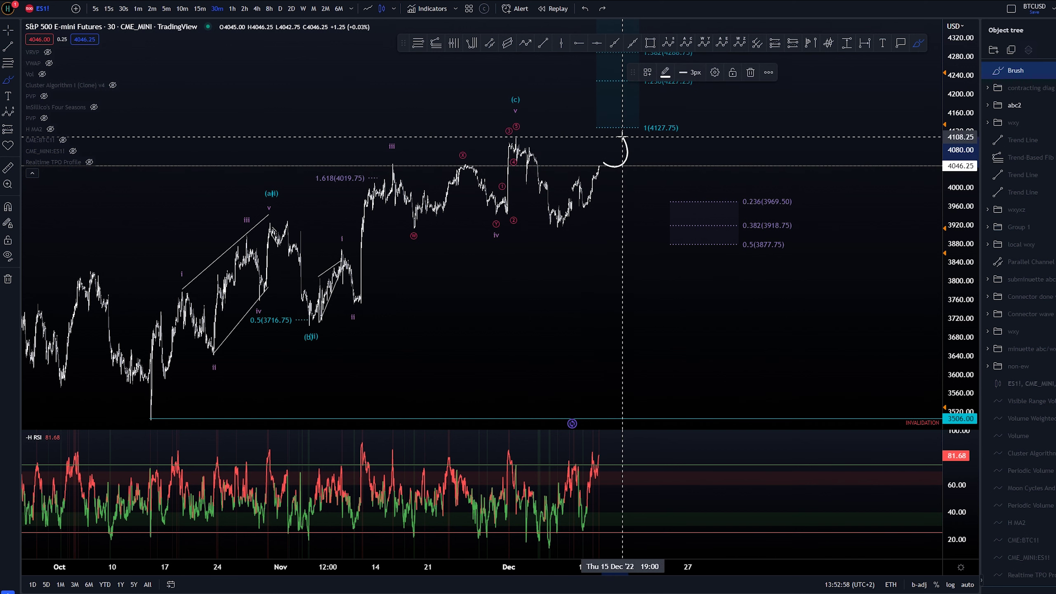
key("ctrl+z")
key("ctrl+y")
key("ctrl+z")
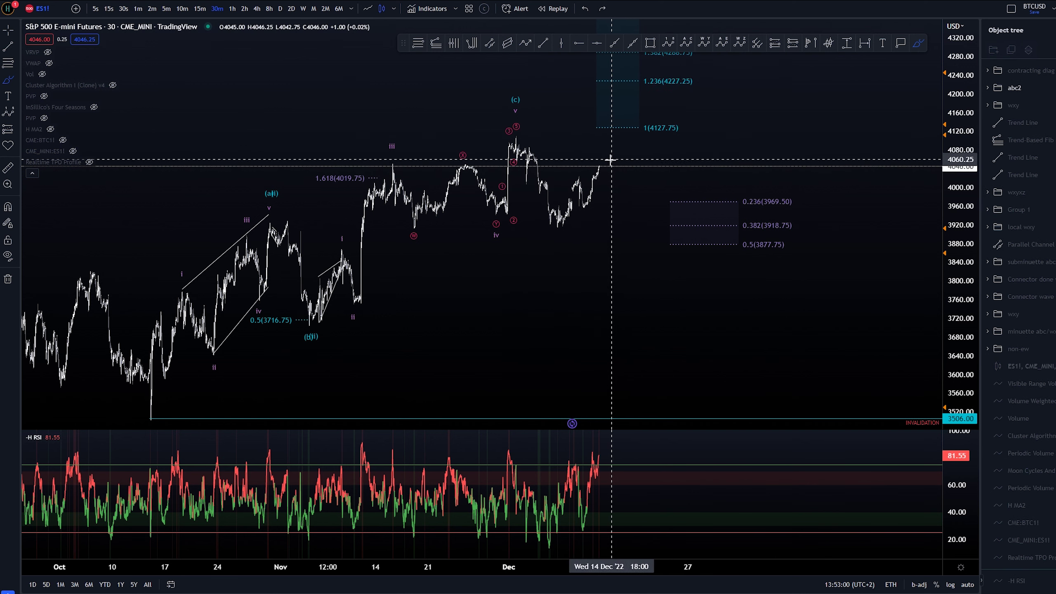
key("Escape")
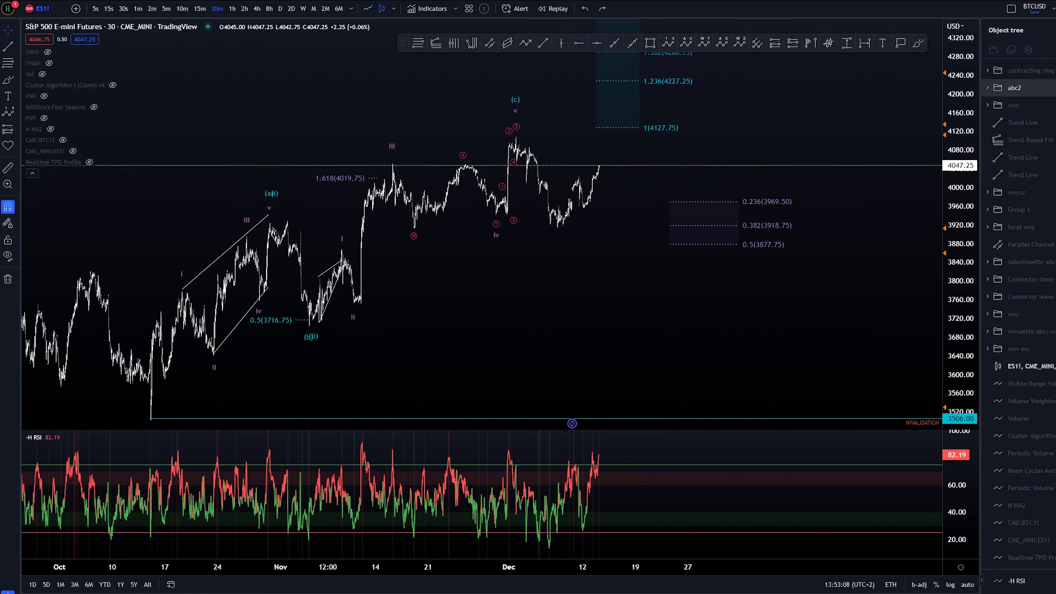
Hide the abc2 drawing group and show the contracting diag group instead
left_click(1053, 87)
left_click(1054, 70)
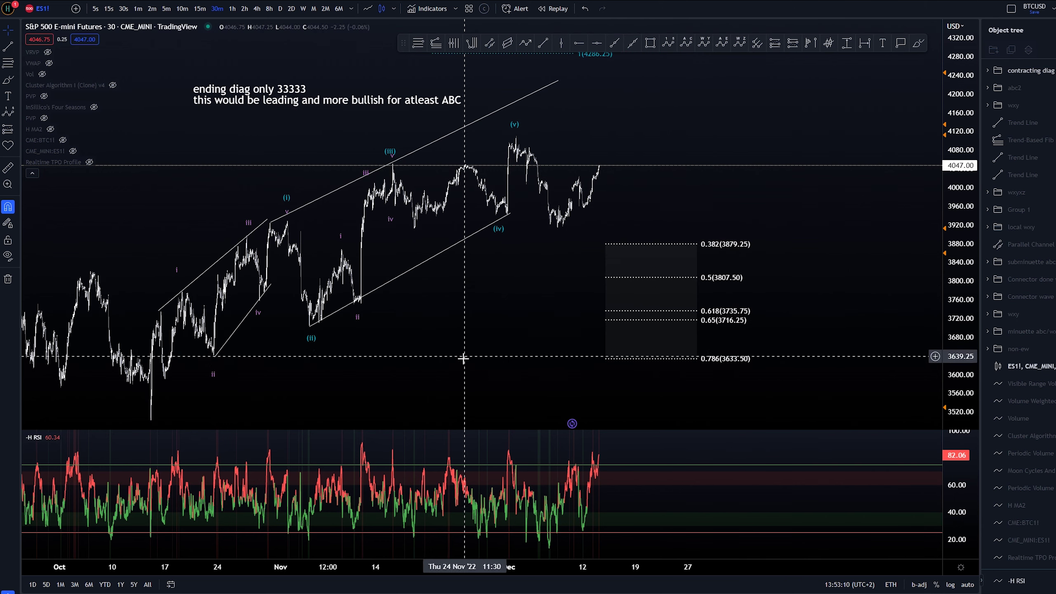
Trace the diagonal from the October low through (iv) with the brush, then the leg to (v), undoing each stroke
mouse_move(146, 415)
left_mouse_down()
mouse_move(184, 303)
mouse_move(271, 219)
mouse_move(321, 326)
mouse_move(396, 156)
mouse_move(508, 211)
left_mouse_up()
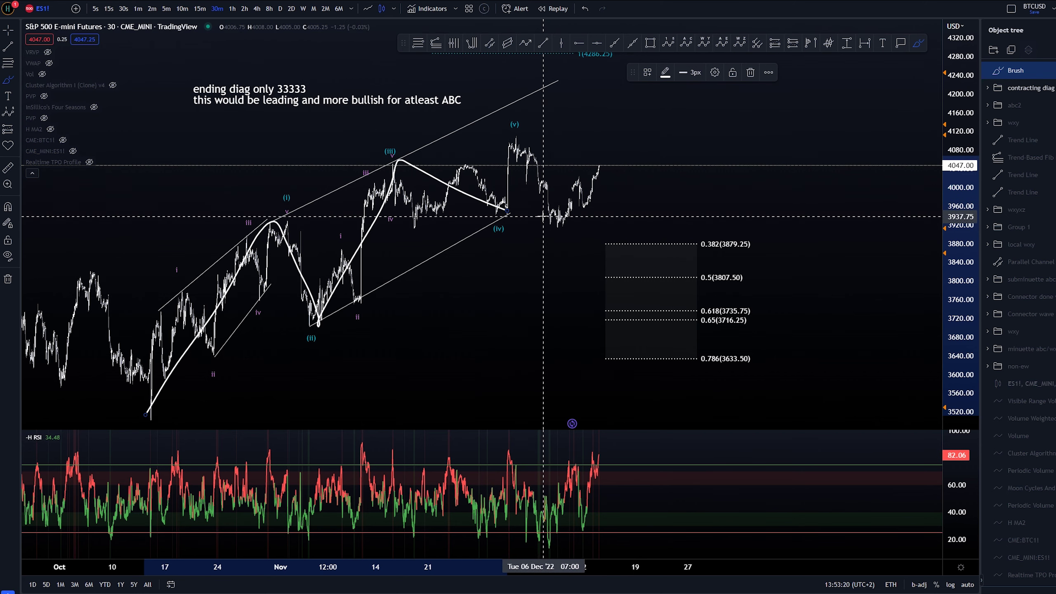
key("ctrl+z")
left_click_drag(501, 220, 518, 133)
key("ctrl+z")
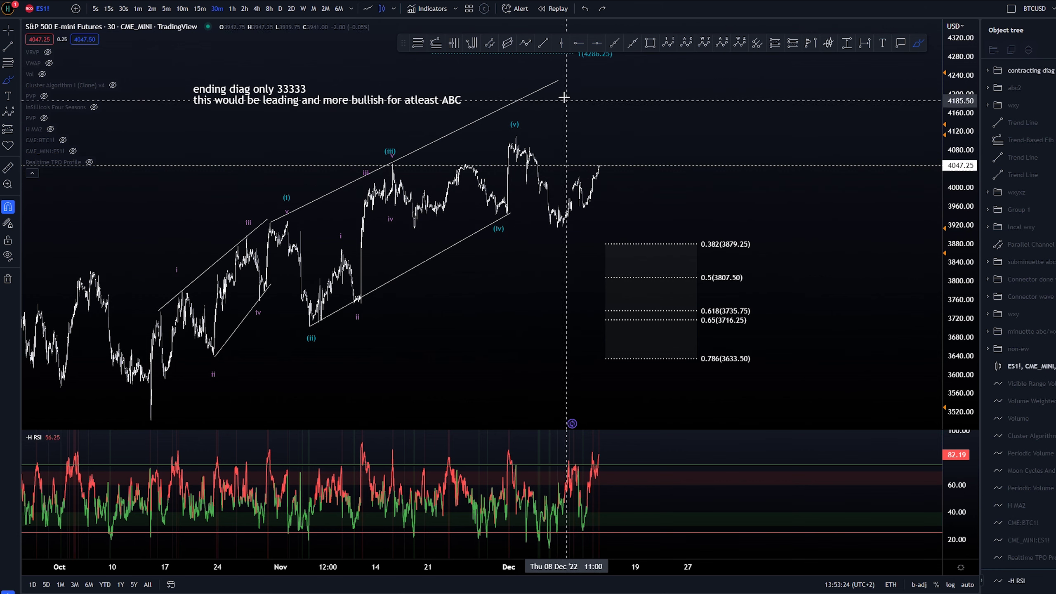
Shorten the diagonal's upper trend line to end just above the (v) label, at 4178.75 on 02 Dec
left_click(559, 81)
left_click_drag(559, 81, 520, 105)
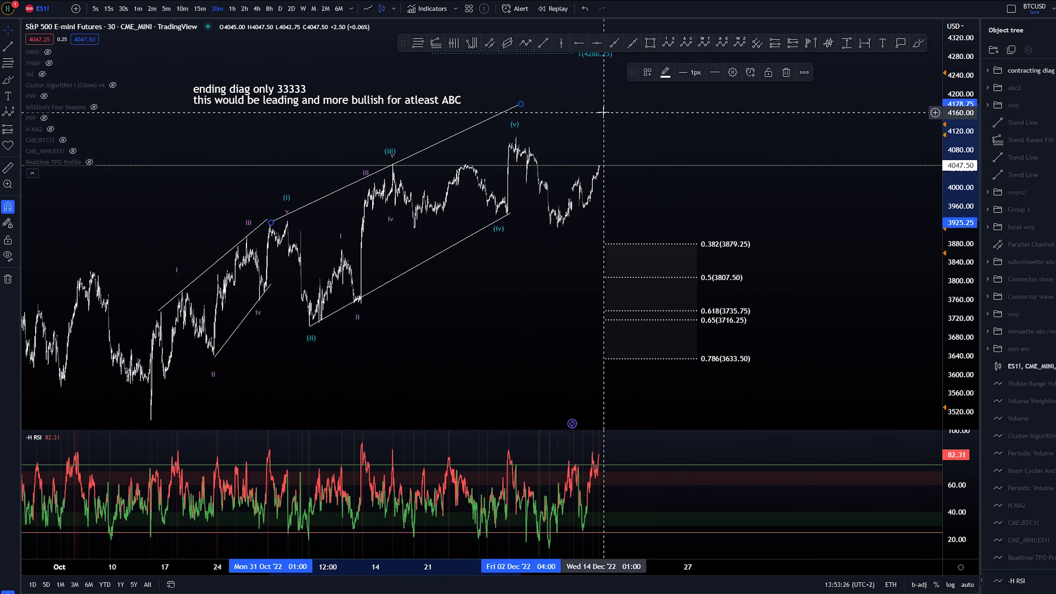
left_click(591, 137)
Mark the (v) top with a brush stroke, undo it, and leave the brush
key("alt+b")
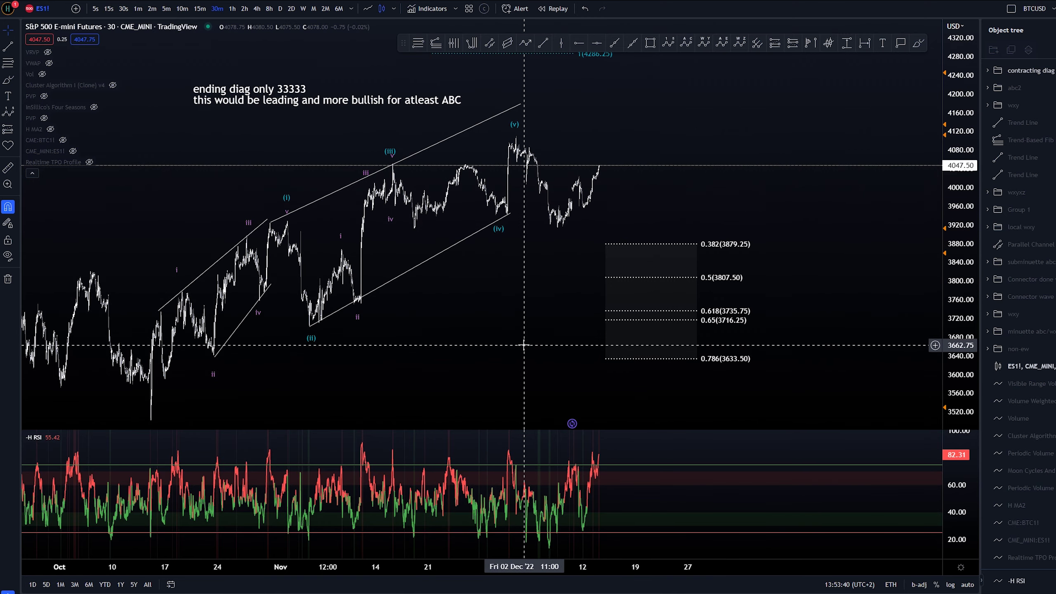
left_click_drag(464, 330, 549, 346)
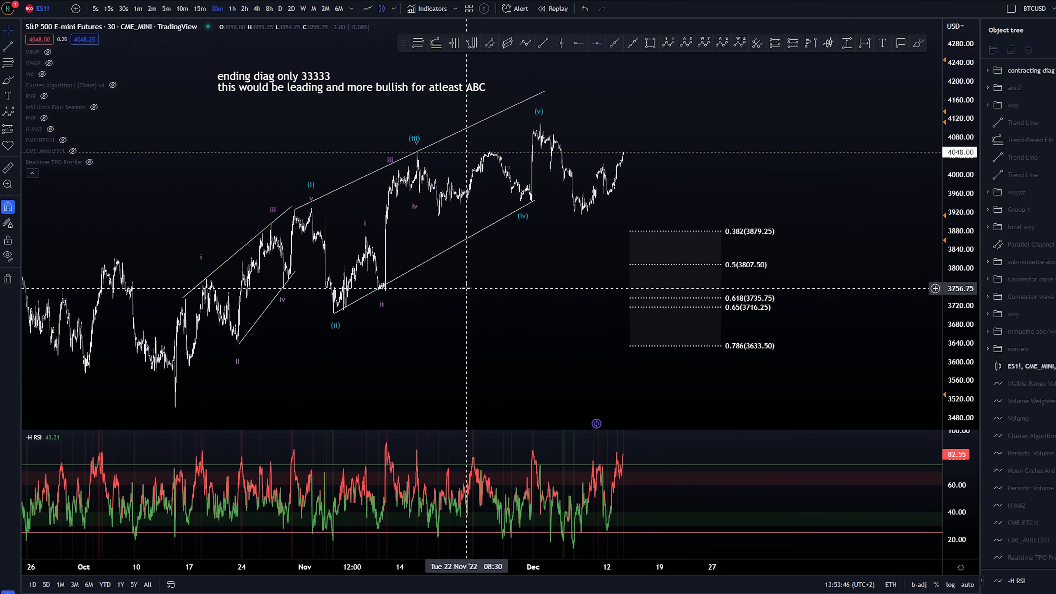
left_click_drag(827, 180, 761, 209)
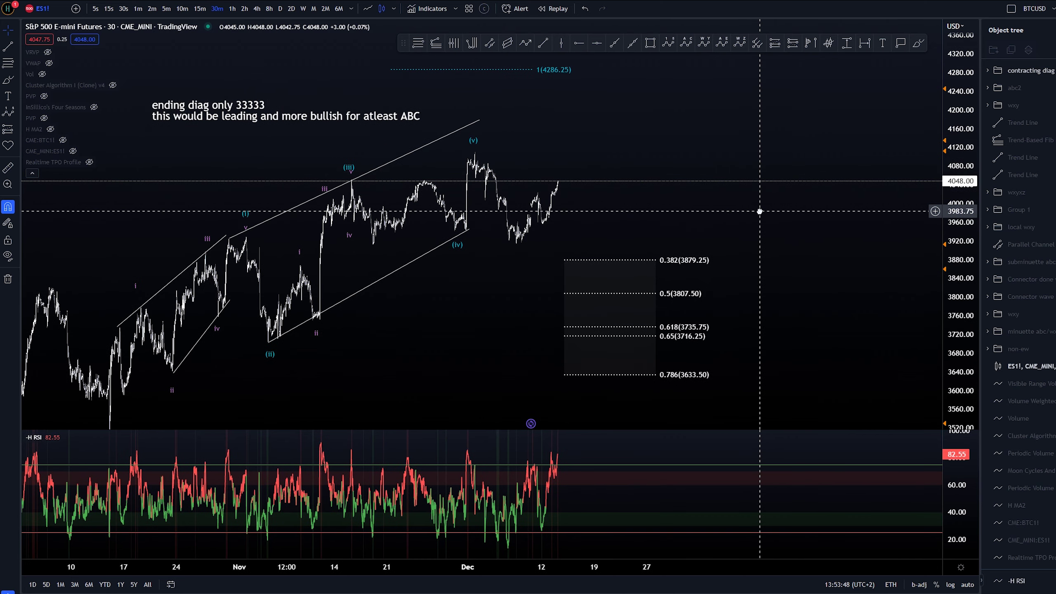
key("alt+b")
left_click_drag(473, 146, 492, 153)
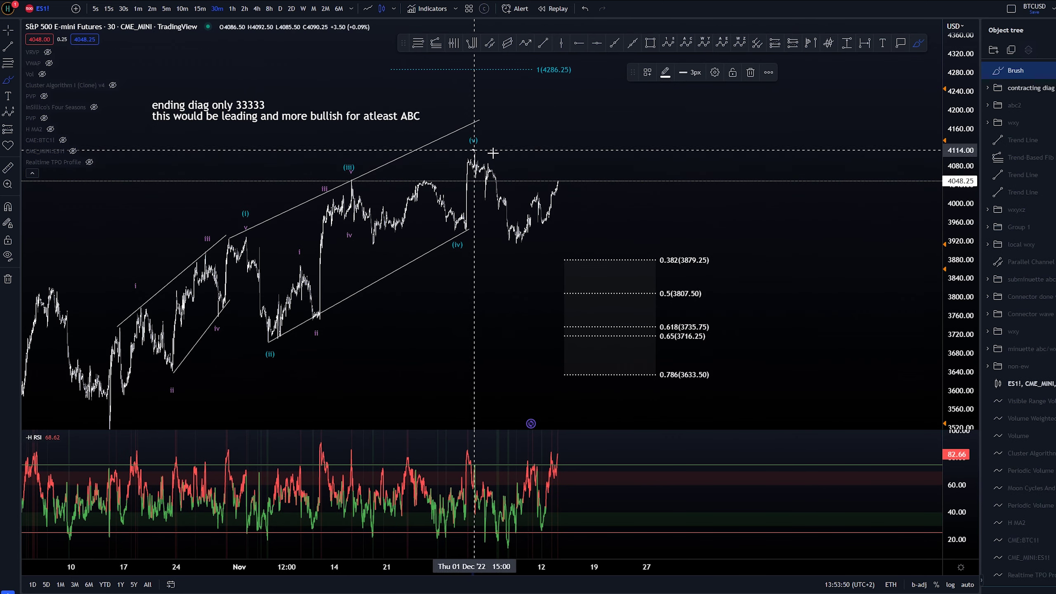
key("ctrl+z")
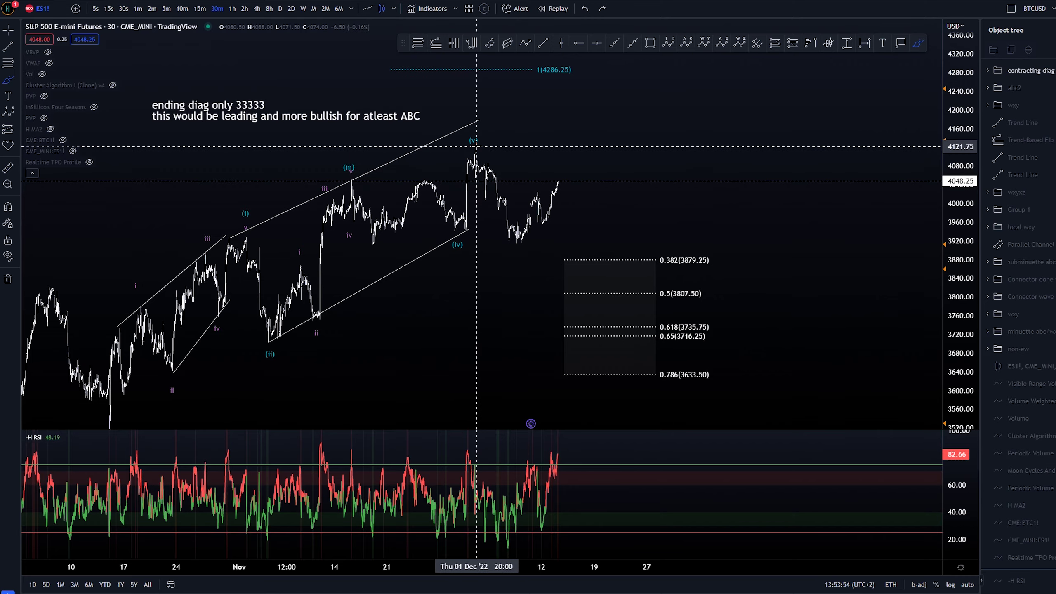
key("Escape")
Sketch a down-up-down path from the (v) top to the 0.618 retracement with the brush and undo it
left_click_drag(483, 358, 470, 320)
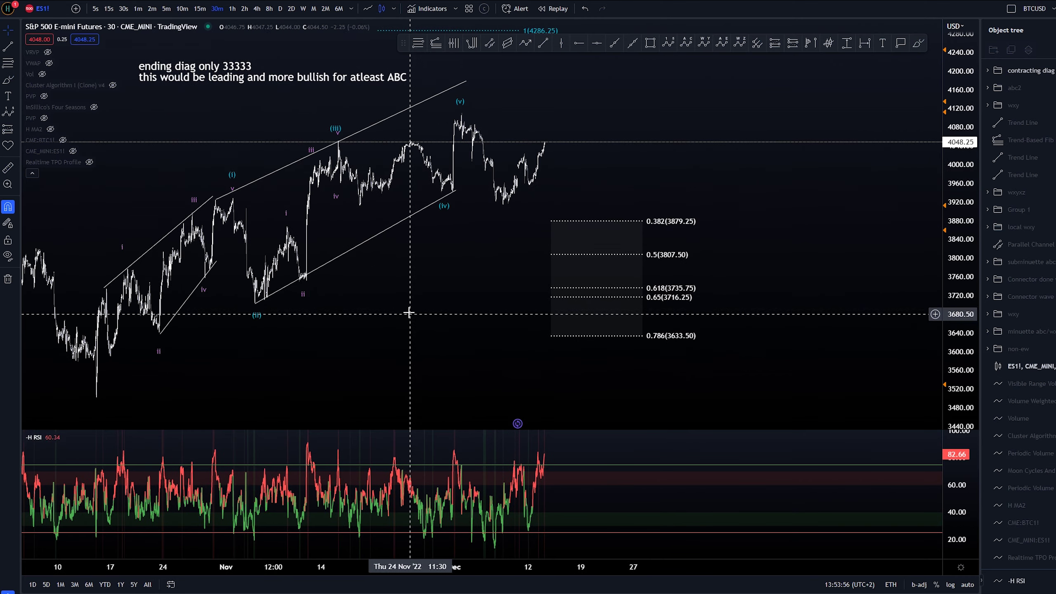
key("alt+b")
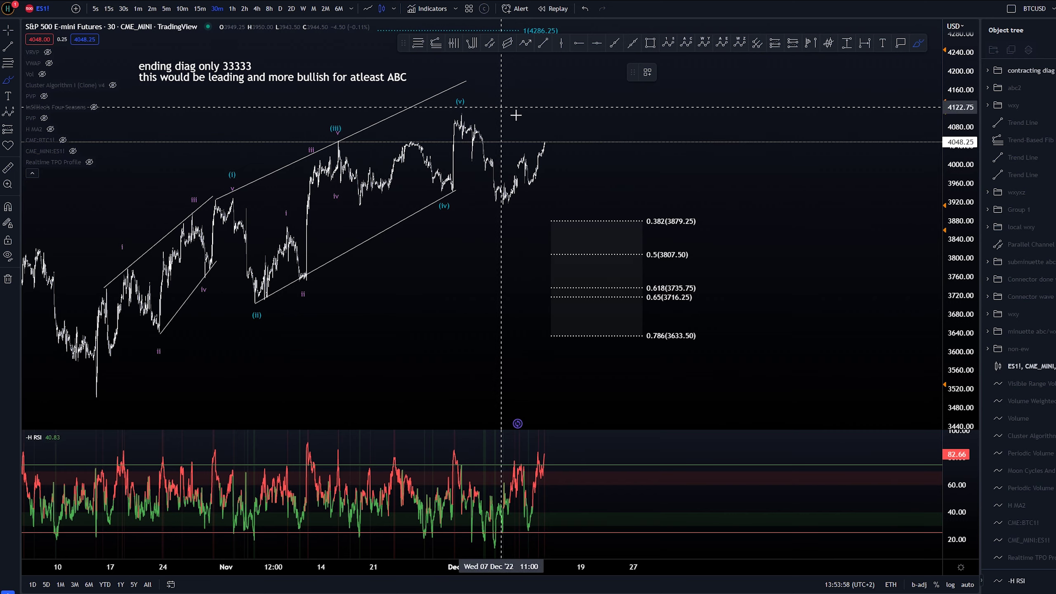
mouse_move(457, 116)
left_mouse_down()
mouse_move(534, 175)
mouse_move(635, 292)
left_mouse_up()
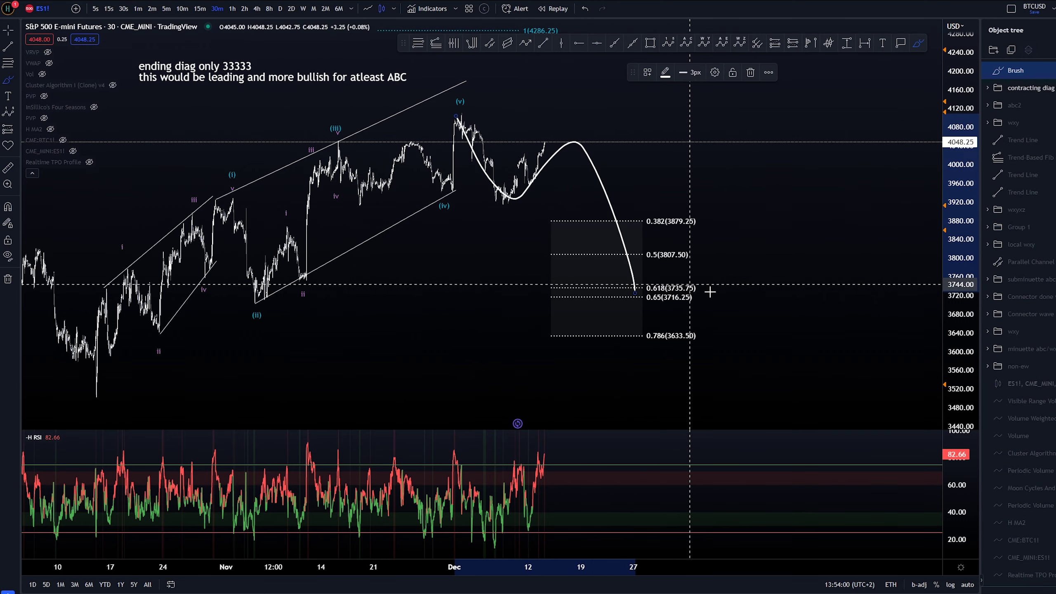
key("ctrl+z")
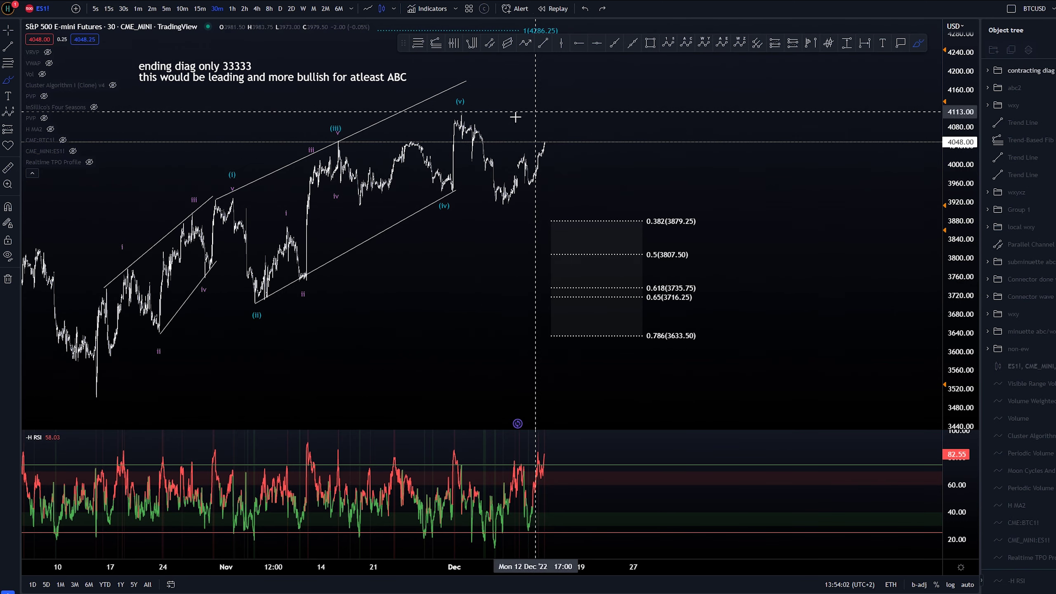
Circle the whole diagonal and trace the drop from (v) to the December low with the brush, undoing both strokes
mouse_move(445, 105)
left_mouse_down()
mouse_move(90, 345)
mouse_move(465, 119)
mouse_move(500, 204)
left_mouse_up()
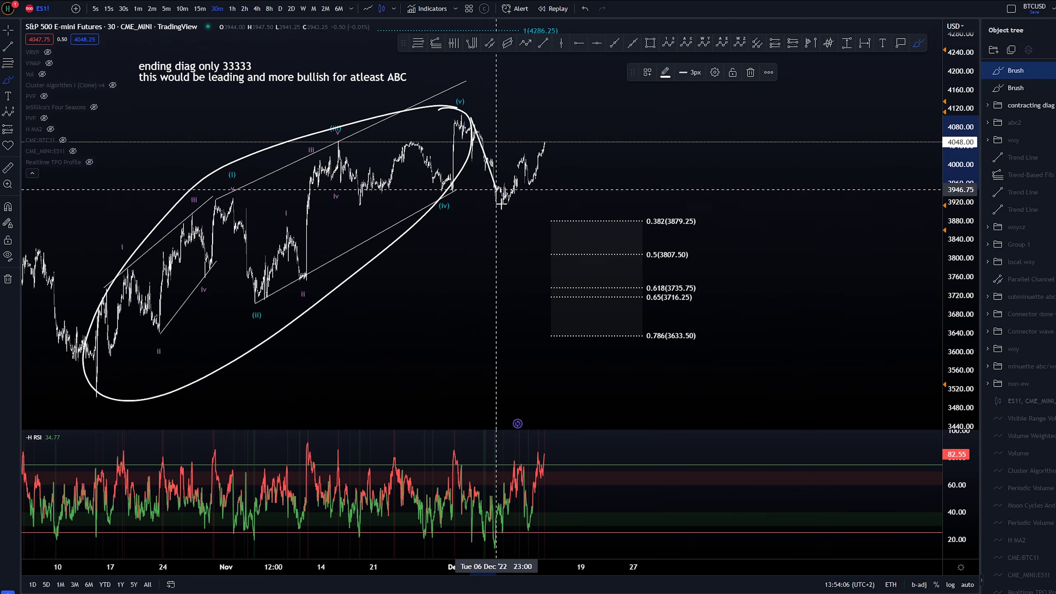
key("ctrl+z")
key("ctrl+z")
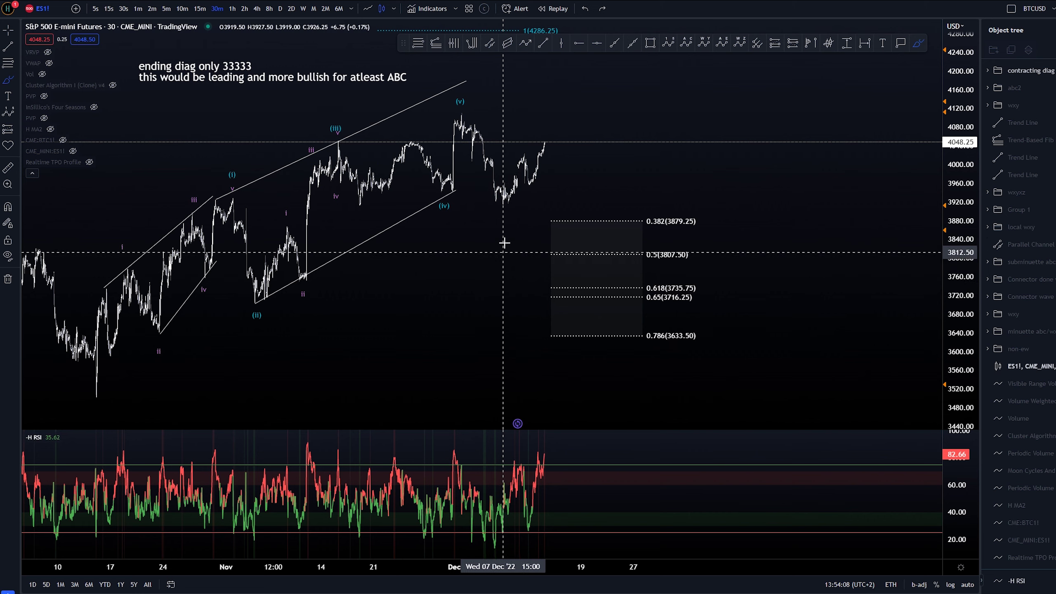
Sketch the zigzag from the (v) top down to the 0.5 retracement with the brush, undo it, and leave the brush
mouse_move(461, 113)
left_mouse_down()
mouse_move(486, 163)
mouse_move(549, 143)
mouse_move(615, 250)
left_mouse_up()
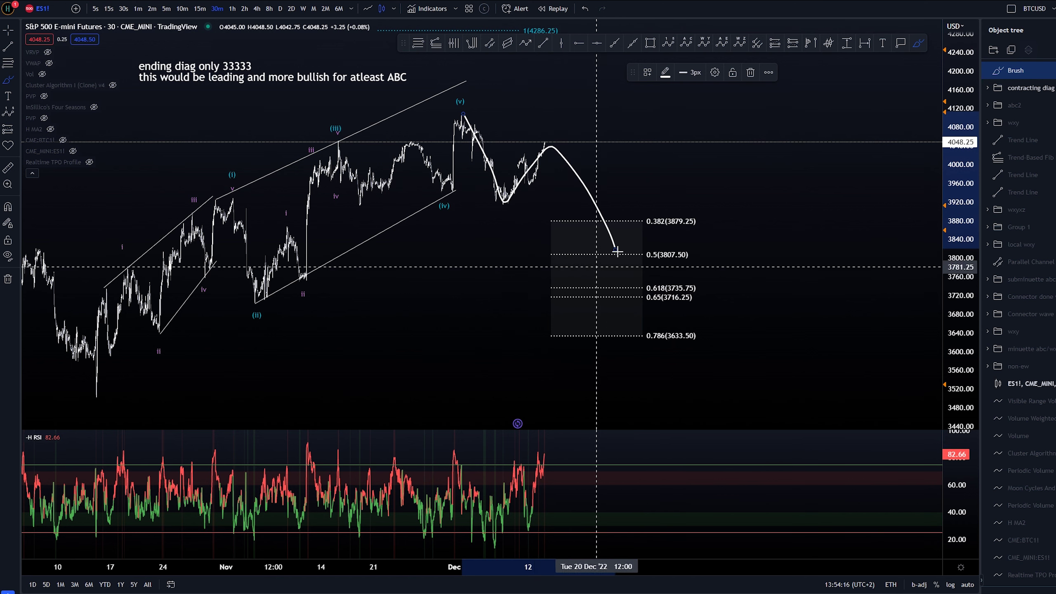
key("ctrl+z")
key("Escape")
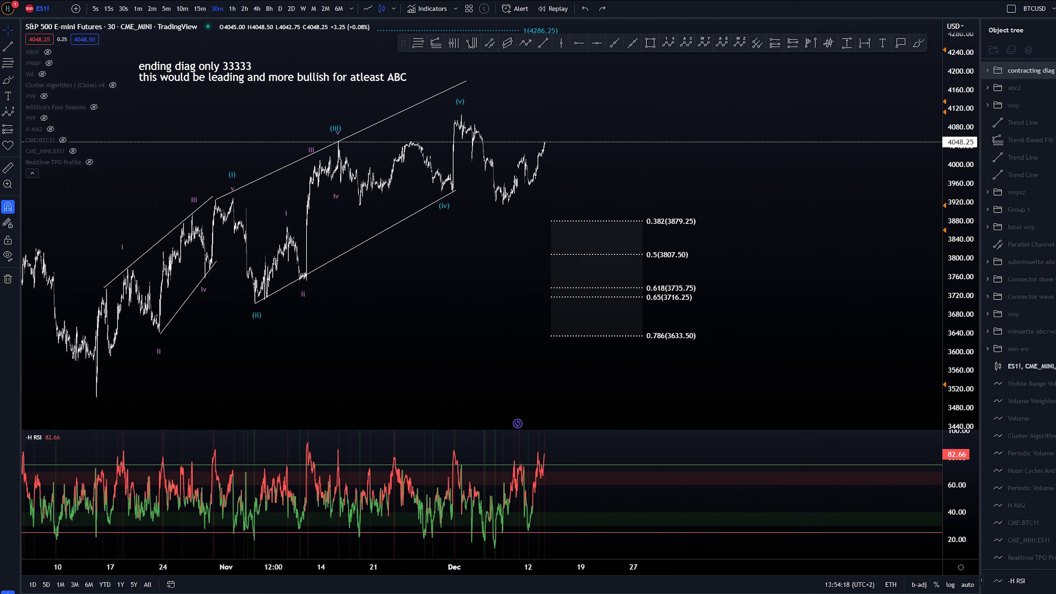
Hide the contracting diag drawing group and show the wxy group in its place
left_click(1053, 70)
left_click(1053, 105)
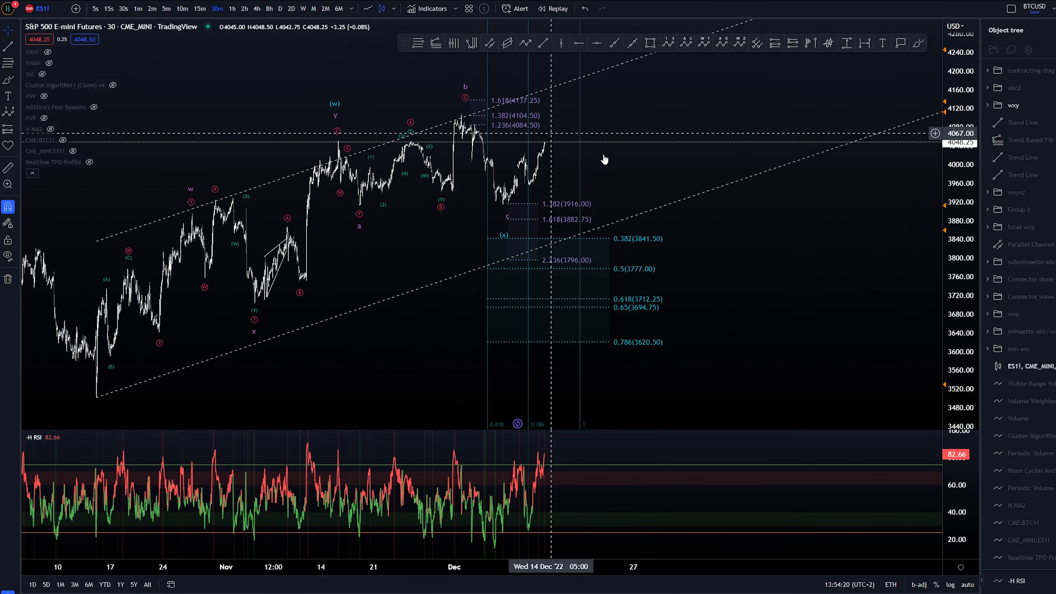
Switch the chart to the 5-minute interval, enlarged on the December decline and rebound
scroll(635, 164, "up", 5)
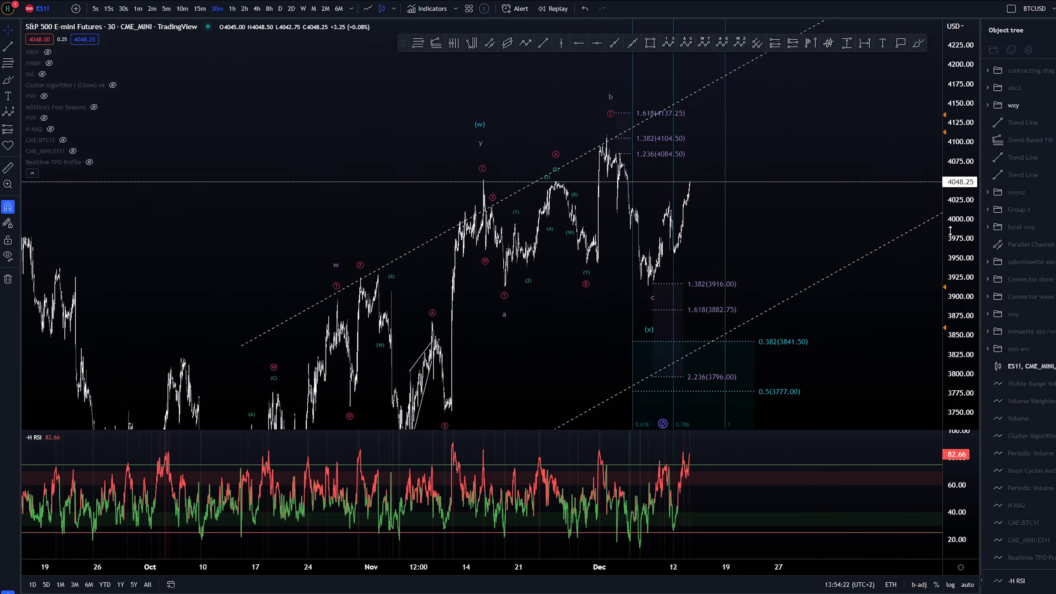
scroll(618, 241, "up", 3)
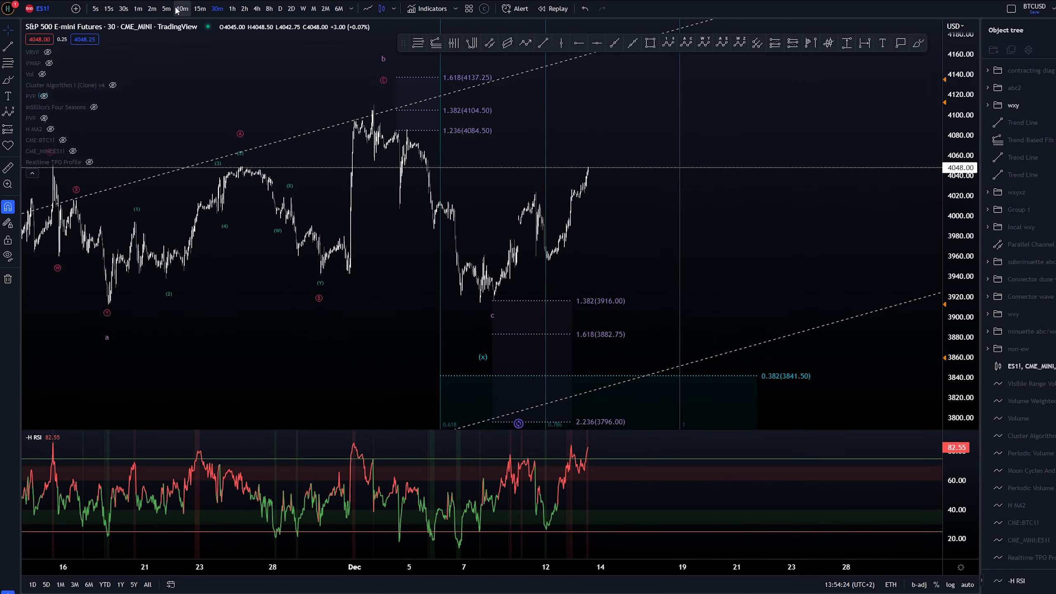
left_click(166, 9)
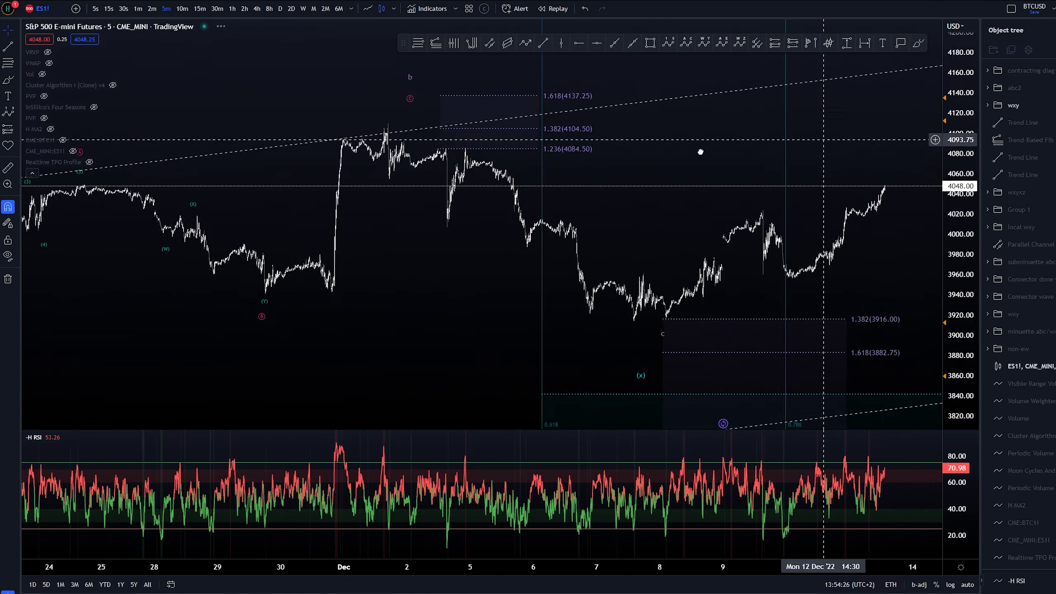
left_click_drag(959, 266, 958, 205)
left_click_drag(718, 306, 782, 286)
Trace the first drop from the December top and underline the twin December lows with the brush, undoing both strokes
left_click(8, 80)
mouse_move(135, 108)
left_mouse_down()
mouse_move(193, 207)
mouse_move(203, 204)
left_mouse_up()
key("ctrl+z")
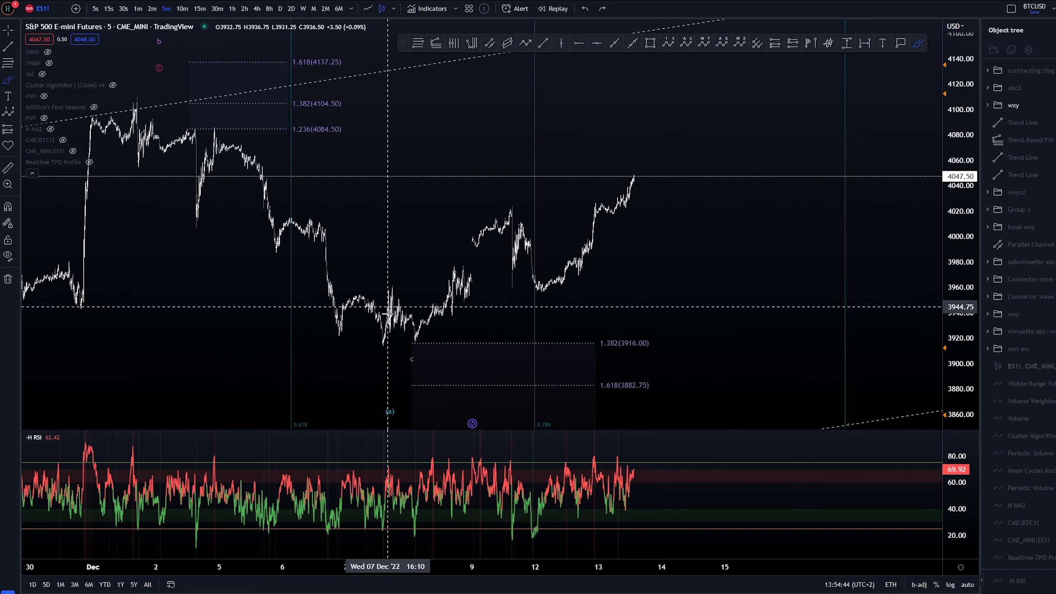
scroll(387, 314, "up", 3)
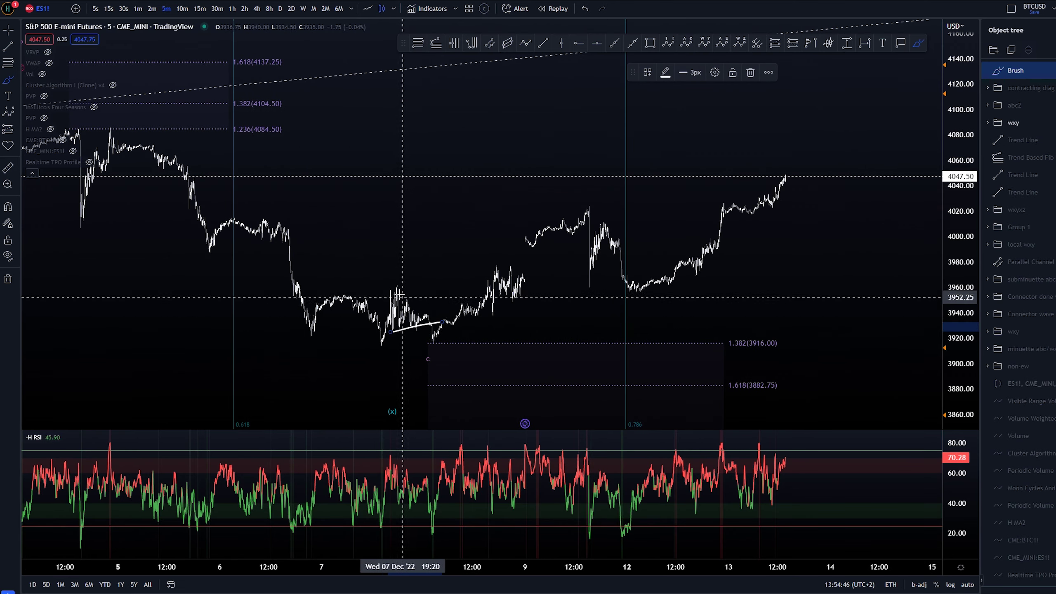
scroll(424, 286, "down", 3)
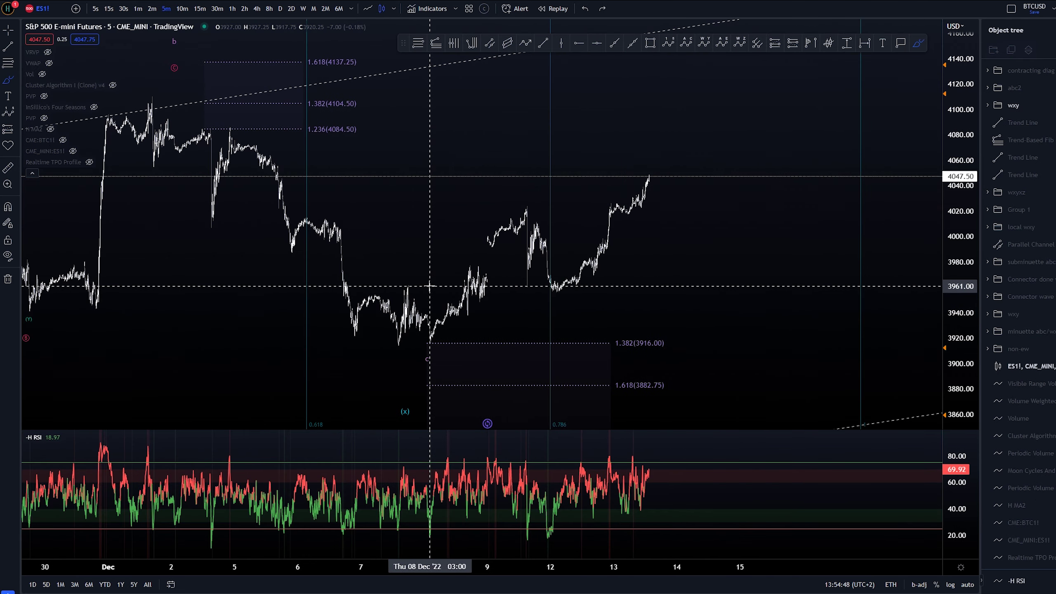
Trace the small rise, dip and rebound around the 7 December lows with the brush, undo it, and trace it again
left_click_drag(356, 335, 410, 287)
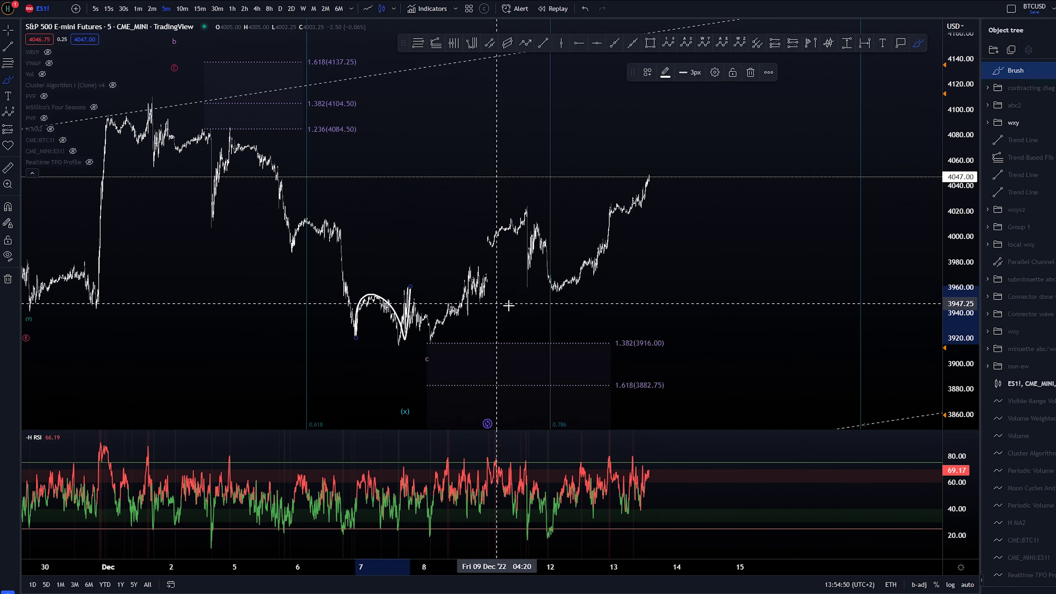
key("ctrl+z")
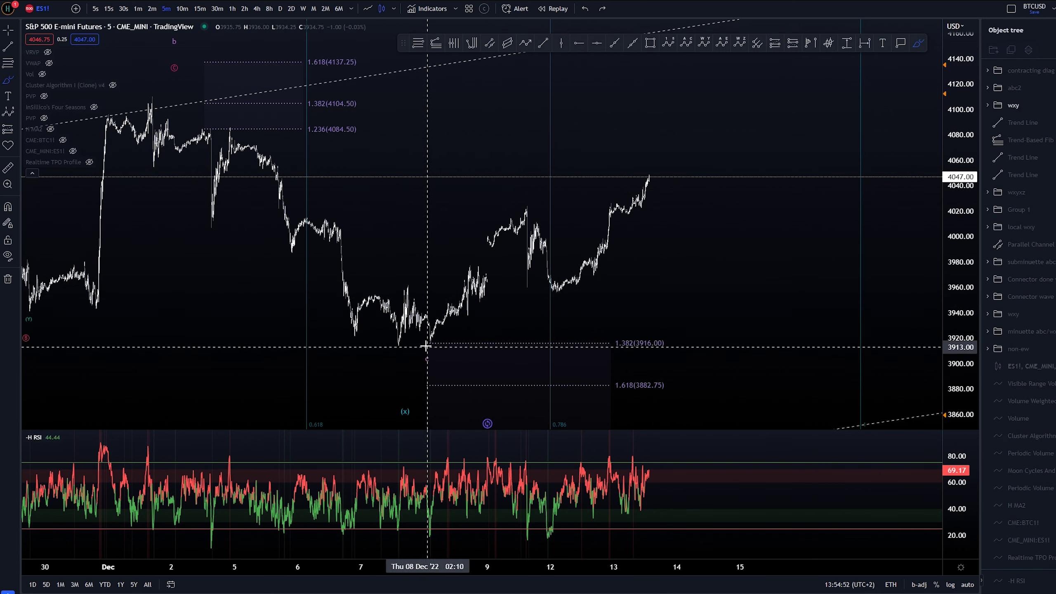
left_click_drag(355, 333, 395, 345)
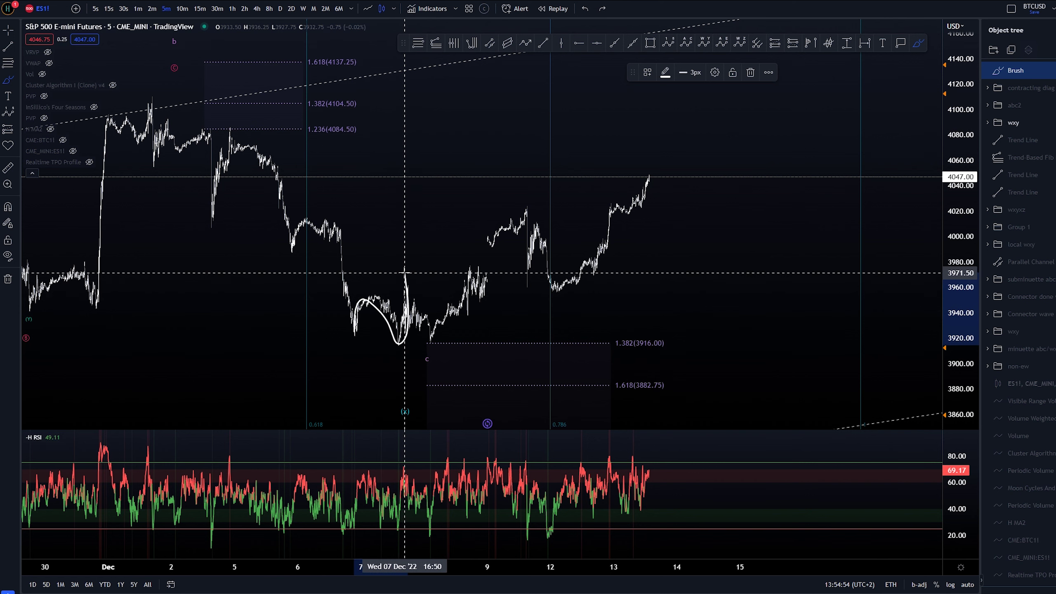
Remove the brush stroke around the 7 December lows, and sketch short strokes at the first low and its rebound, undoing both
key("ctrl+z")
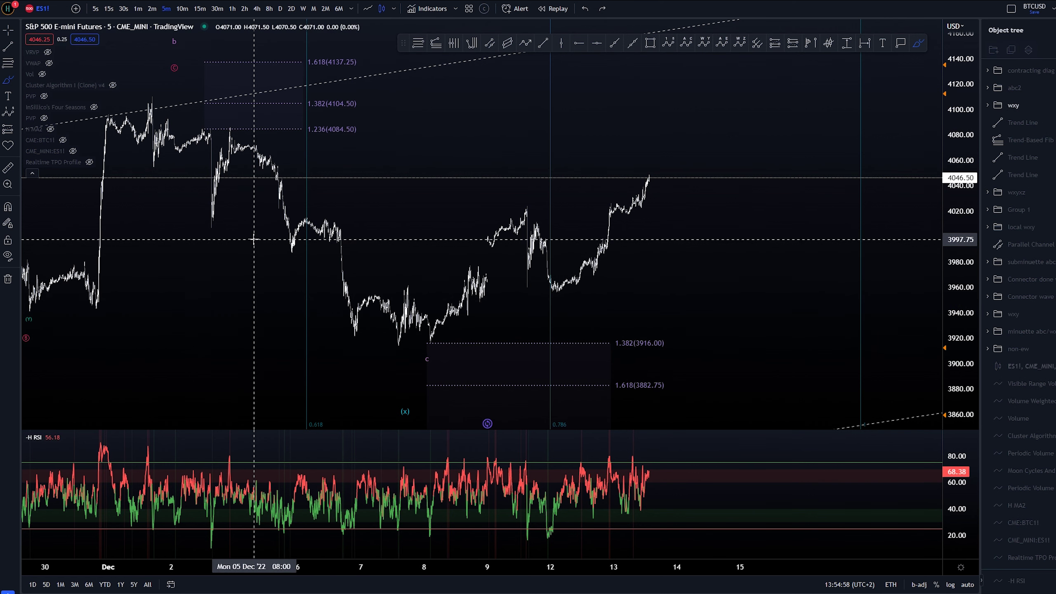
mouse_move(401, 294)
left_mouse_down()
mouse_move(432, 319)
mouse_move(365, 334)
left_mouse_up()
key("ctrl+z")
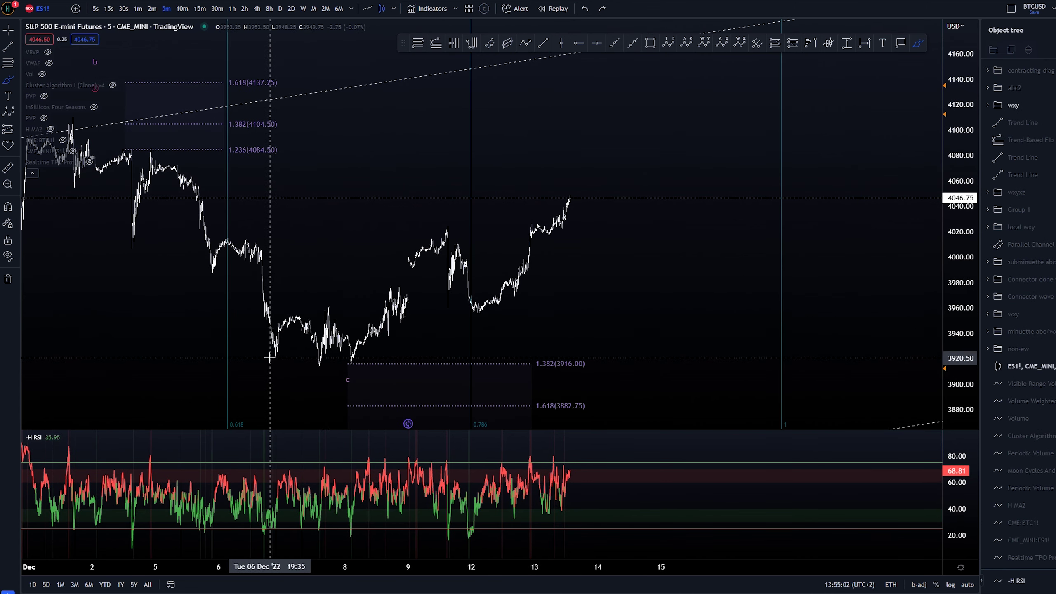
left_click_drag(271, 355, 299, 323)
key("ctrl+z")
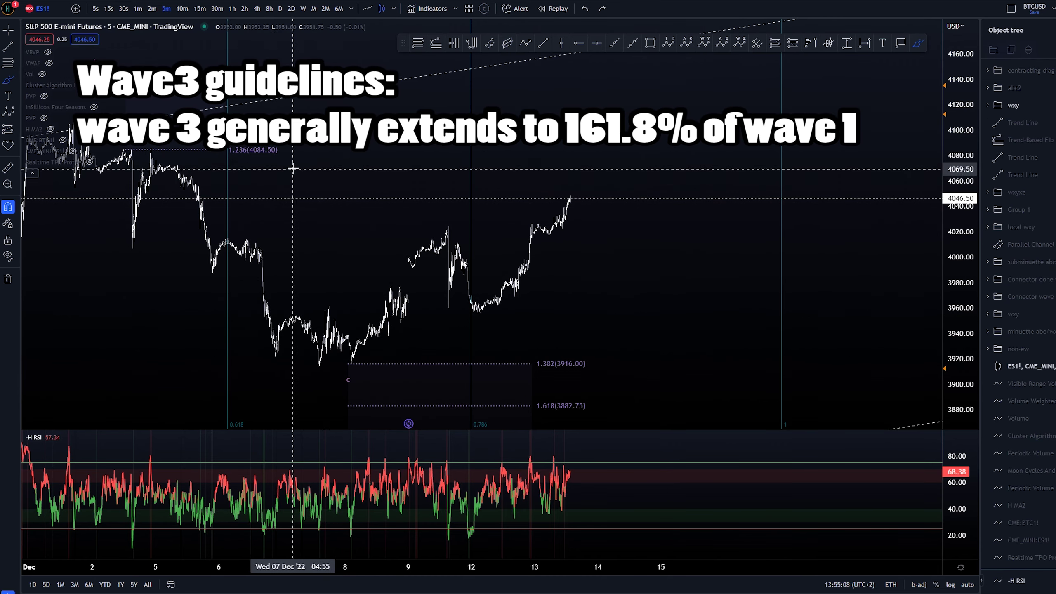
Trace the small consolidation beside the 7 December lows with the brush and undo the stroke
key("Escape")
left_click_drag(102, 128, 158, 127)
left_click_drag(394, 177, 395, 128)
key("b")
left_click_drag(380, 258, 334, 251)
key("ctrl+z")
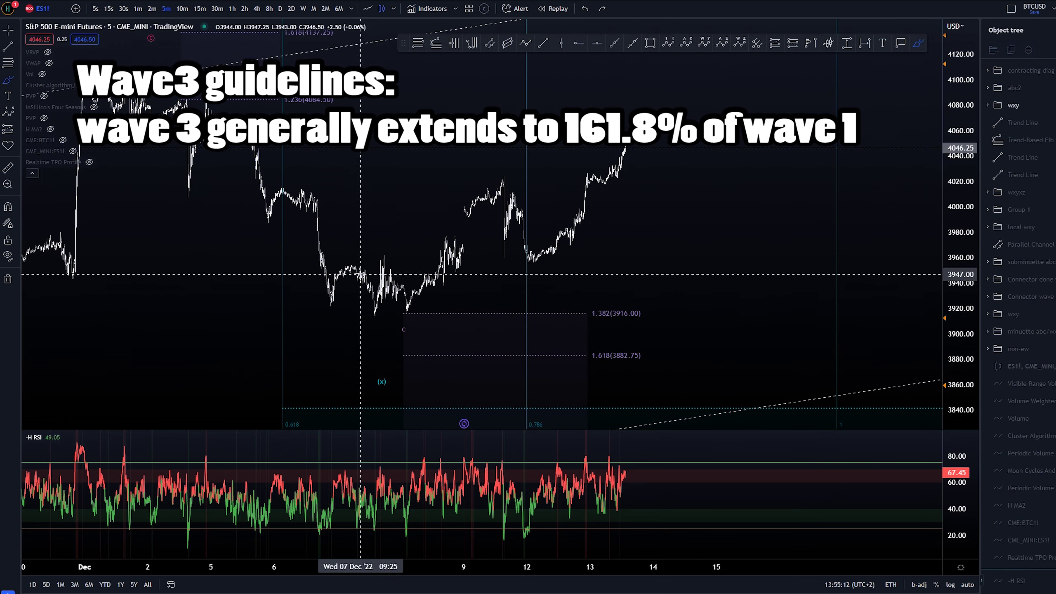
Circle the 8 December low and the earlier low before 7 December with the brush, undoing both circles
left_click_drag(409, 313, 402, 316)
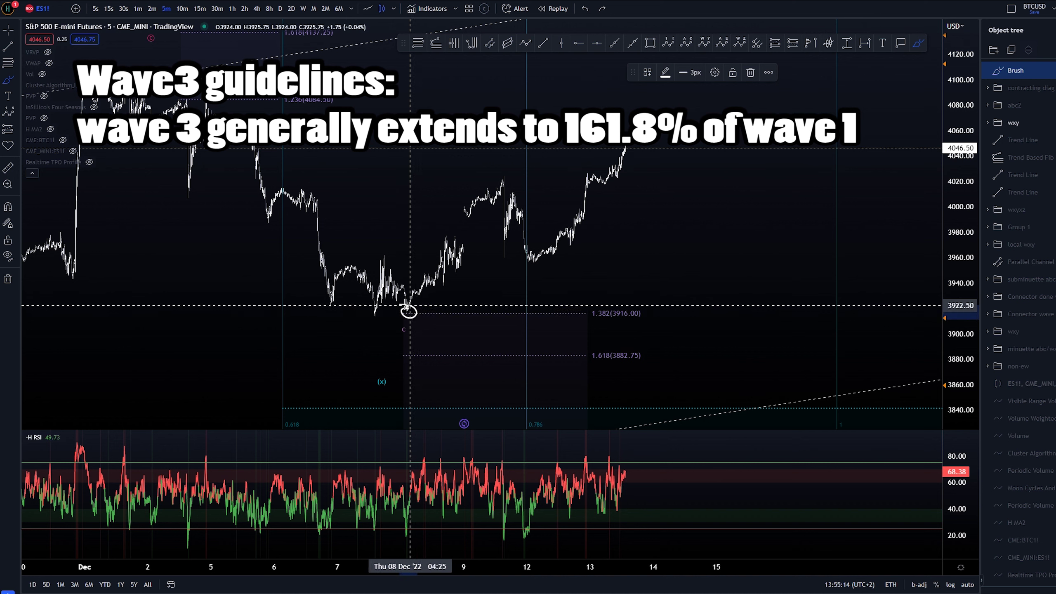
key("ctrl+z")
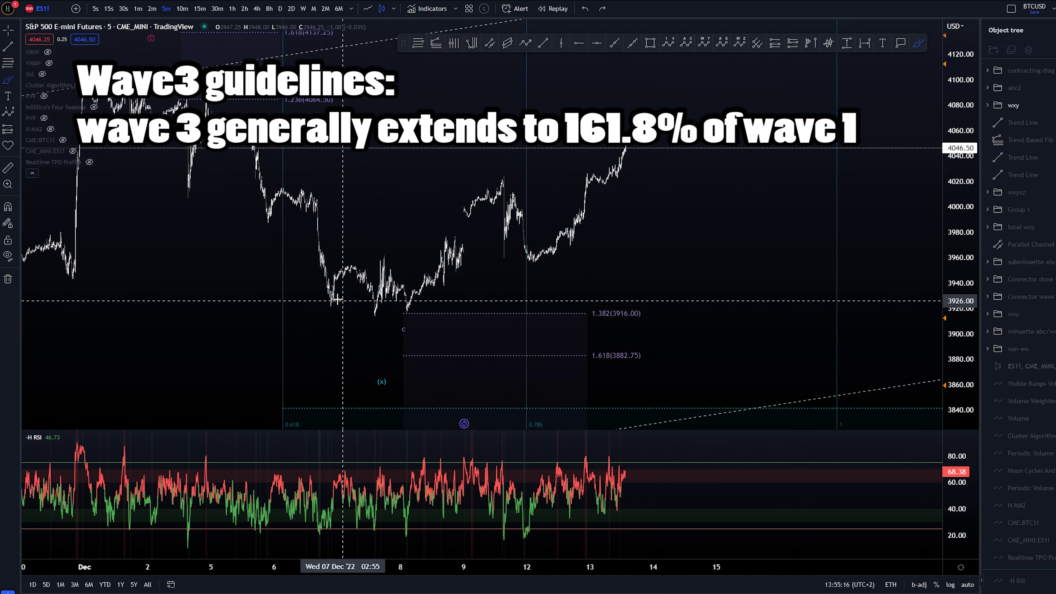
left_click_drag(332, 302, 323, 297)
key("ctrl+z")
key("ctrl+z")
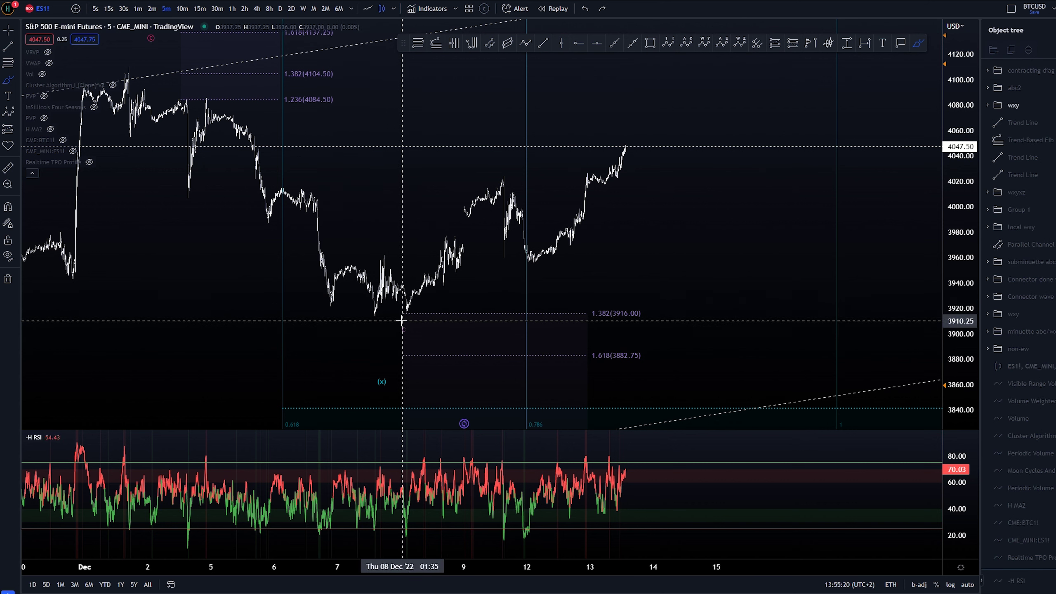
Trace the sharp 7 December spike up from the lowest low with the brush and undo it
key("ctrl+z")
mouse_move(384, 319)
left_mouse_down()
mouse_move(367, 293)
mouse_move(383, 259)
left_mouse_up()
key("ctrl+z")
key("ctrl+z")
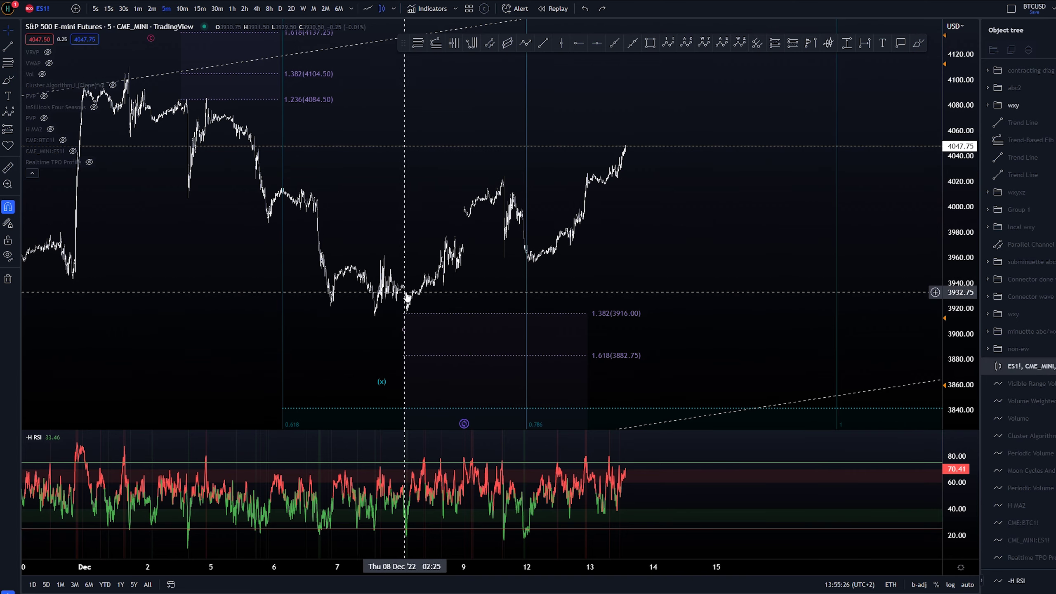
Trace the rally from the 8 December low towards the 9 December high with the brush and undo it
key("ctrl+y")
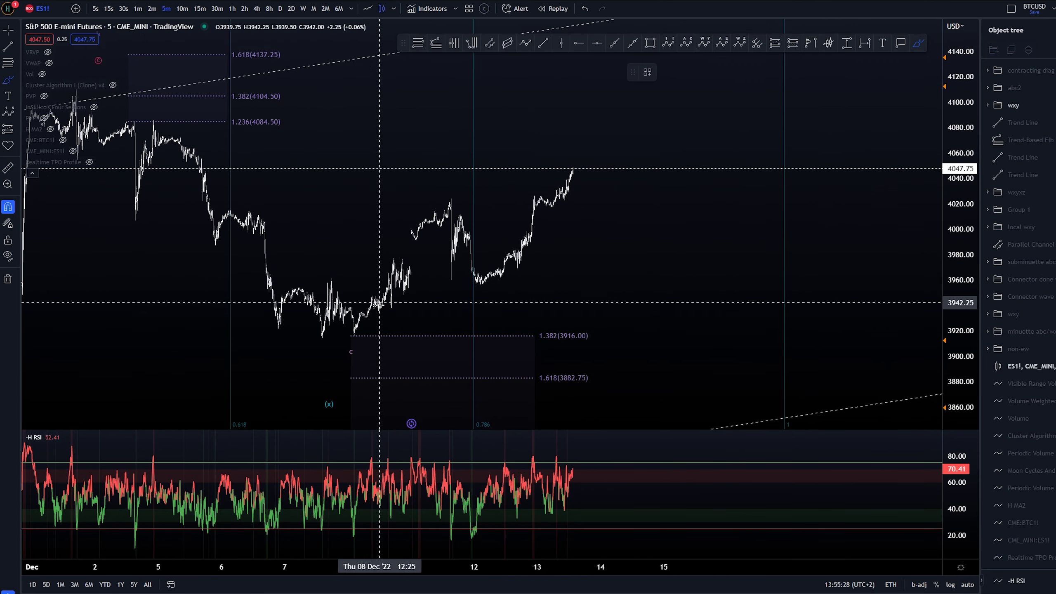
left_click_drag(357, 339, 437, 207)
key("ctrl+z")
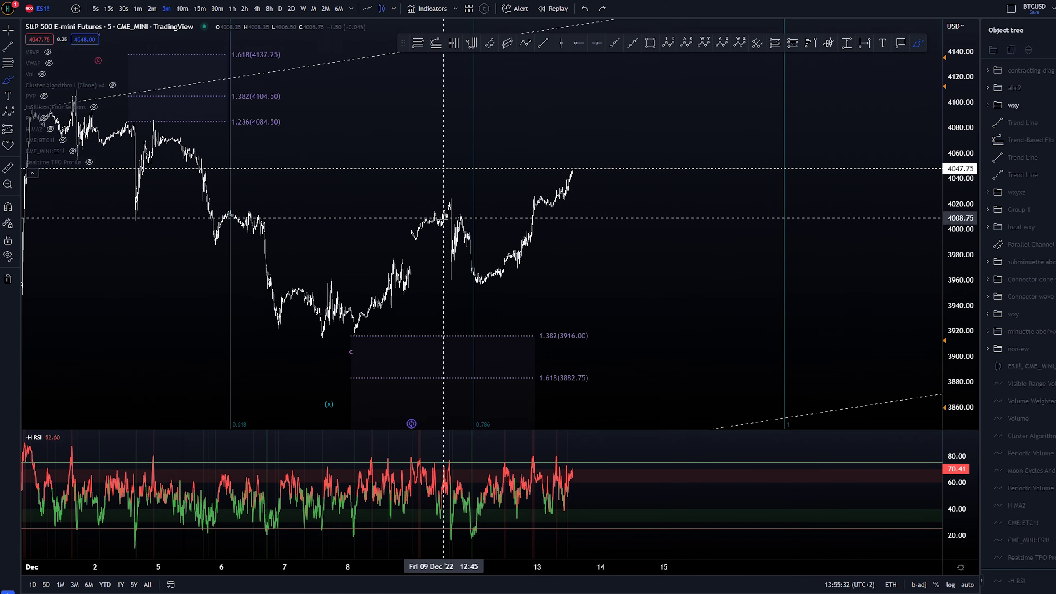
Trace the slow climb from the 12 December low and the steep rally that follows with the brush, undoing the strokes
key("ctrl")
left_click_drag(953, 294, 917, 246)
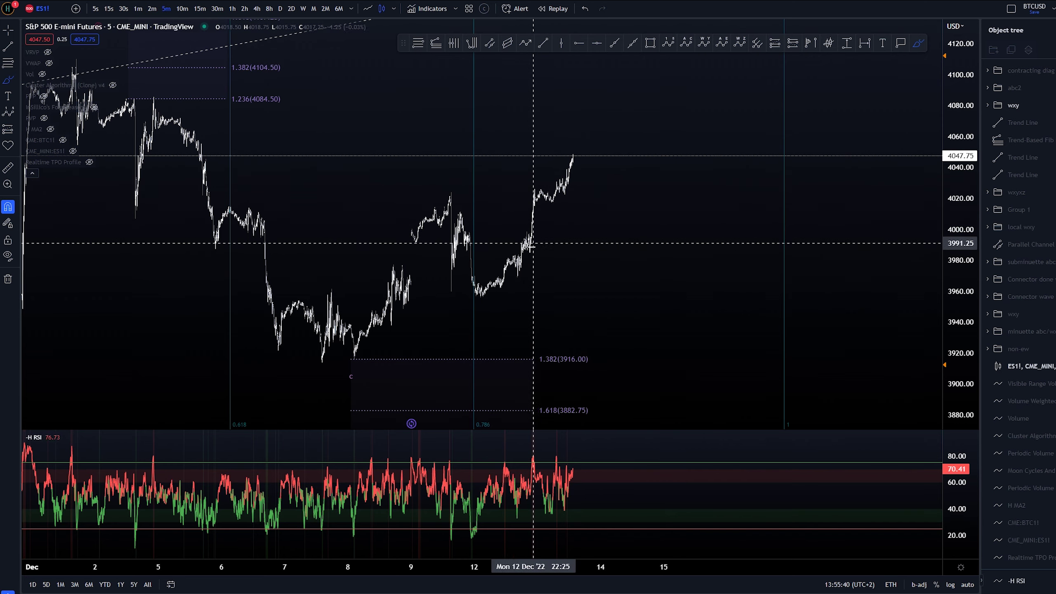
scroll(537, 280, "up", 3)
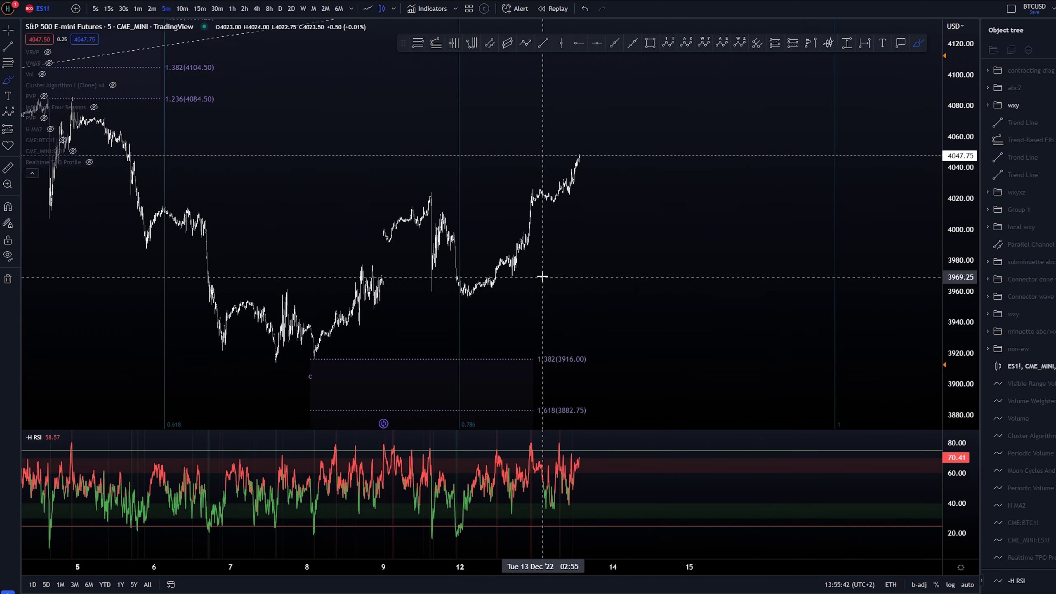
left_click_drag(664, 271, 609, 291)
mouse_move(414, 315)
left_mouse_down()
mouse_move(424, 298)
mouse_move(439, 309)
mouse_move(445, 278)
mouse_move(461, 279)
mouse_move(461, 297)
left_mouse_up()
key("ctrl+z")
key("ctrl+z")
key("ctrl+z")
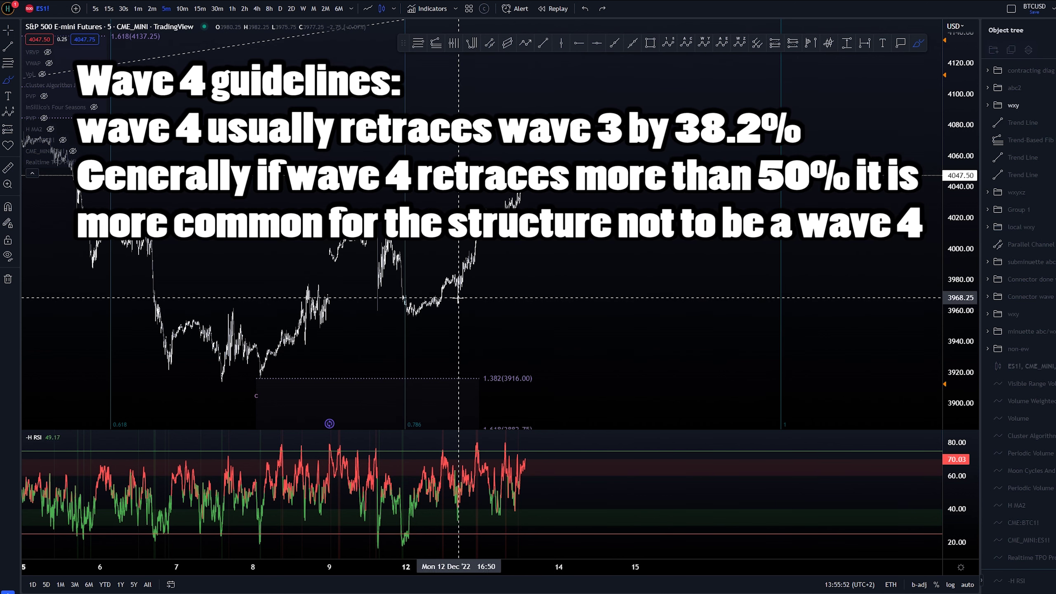
left_click_drag(457, 300, 473, 227)
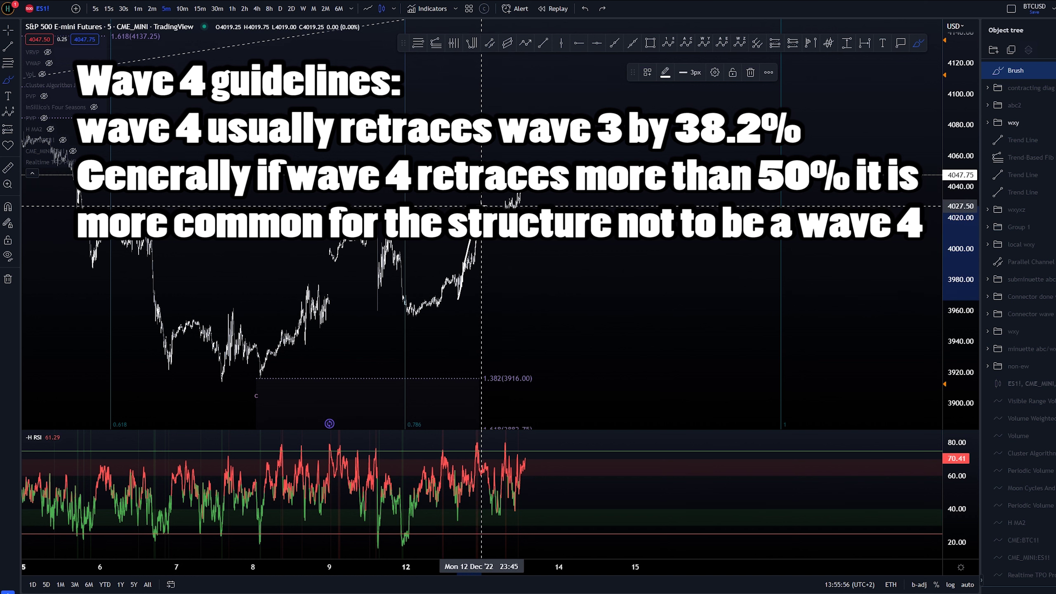
key("ctrl+z")
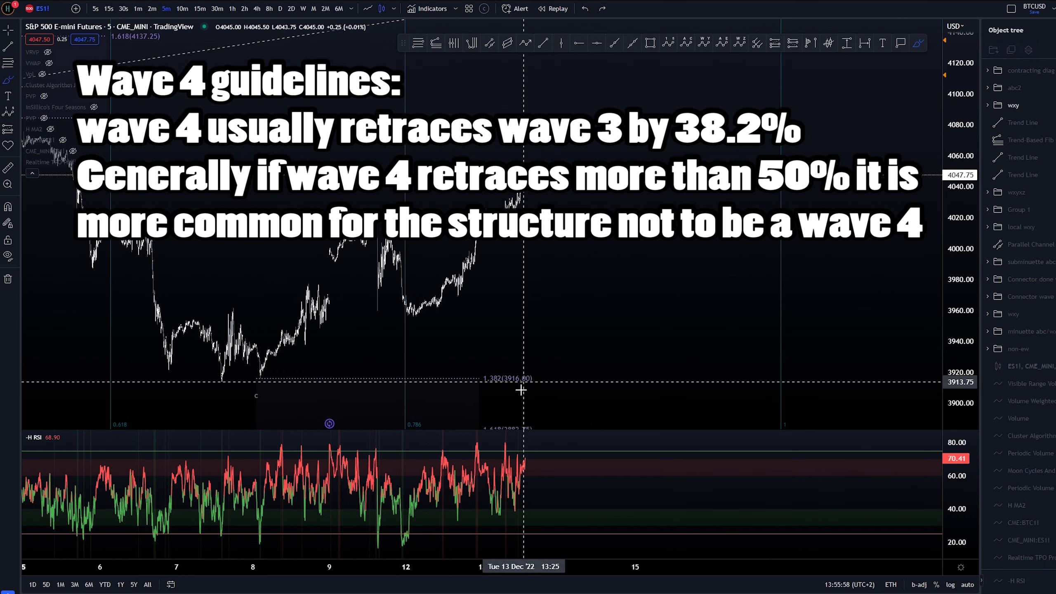
Trace the steep late 12 December rally and its flattening top with the brush, undoing the strokes
scroll(510, 444, "down", 2)
scroll(506, 452, "up", 1)
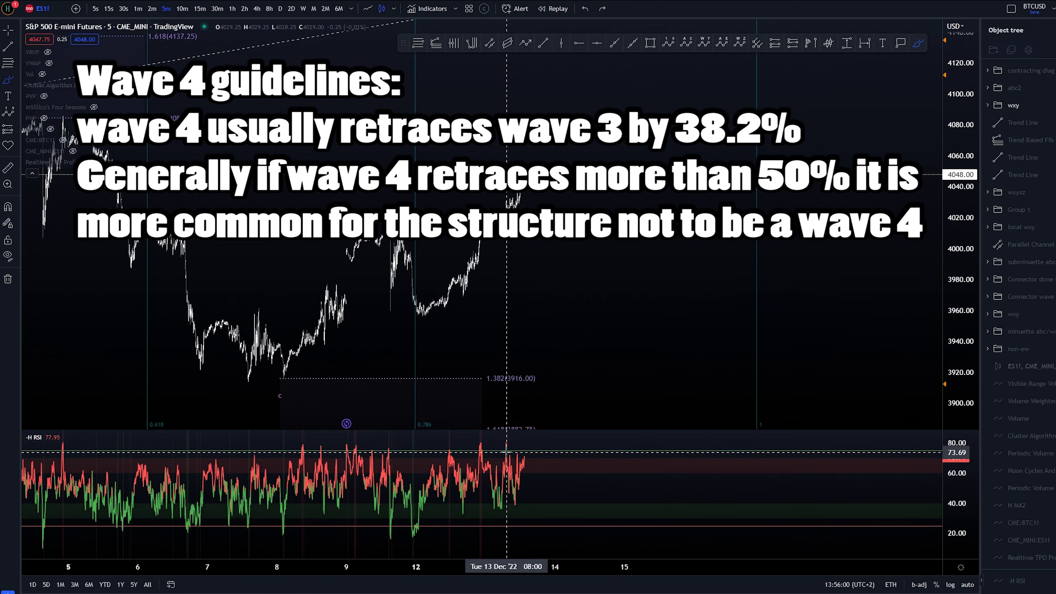
scroll(509, 438, "up", 2)
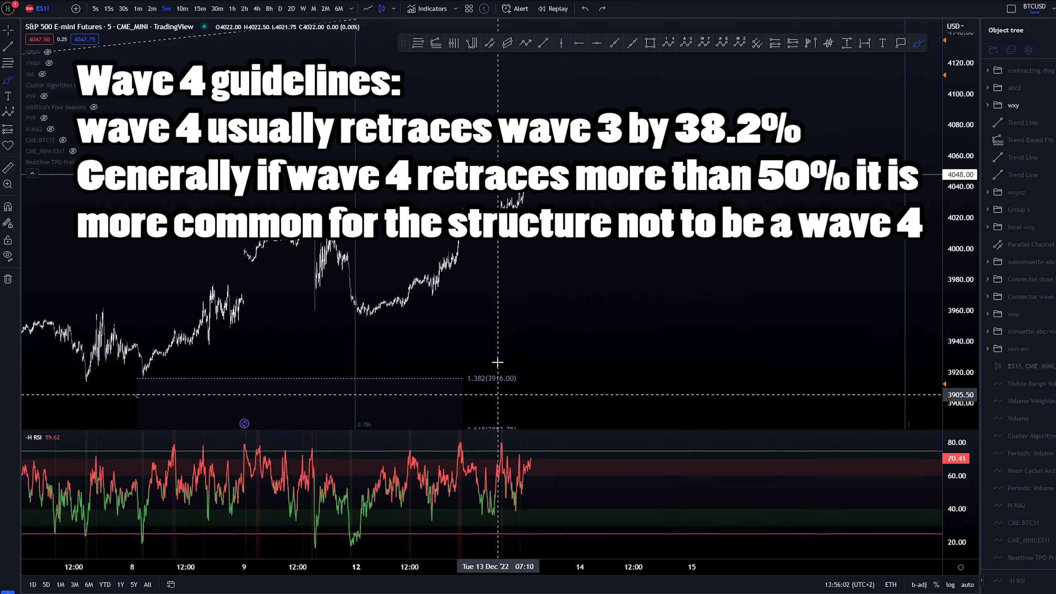
scroll(515, 208, "down", 2)
mouse_move(466, 204)
left_mouse_down()
mouse_move(488, 216)
mouse_move(452, 281)
left_mouse_up()
key("ctrl+z")
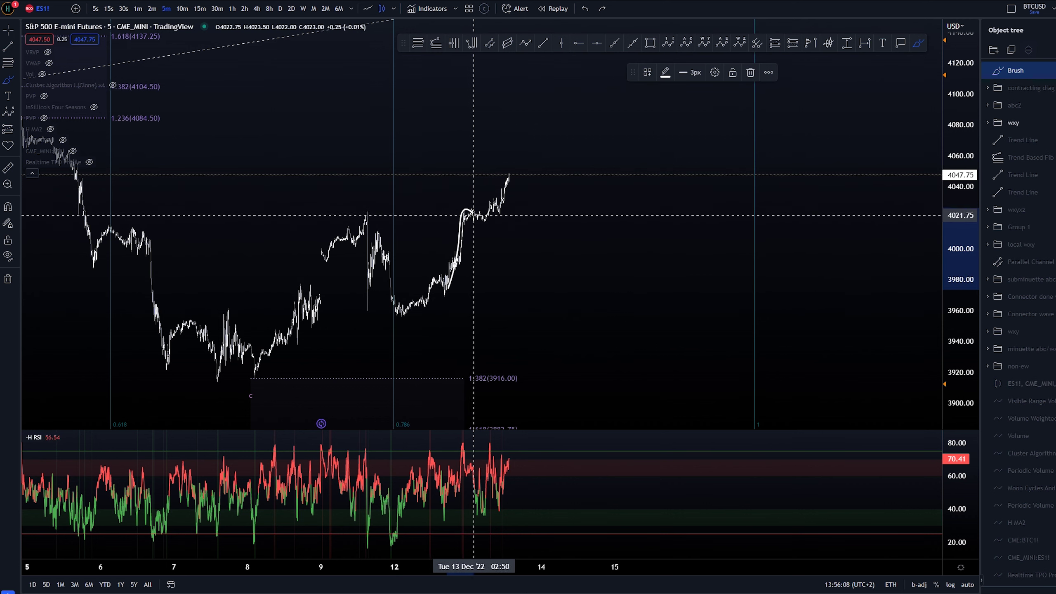
key("ctrl+z")
Mark the 13 December pause, and trace the whole rise from the 12 December low to the latest high, undoing both strokes
left_click_drag(462, 202, 479, 197)
key("ctrl+z")
mouse_move(399, 323)
left_mouse_down()
mouse_move(417, 293)
mouse_move(455, 288)
mouse_move(474, 203)
mouse_move(514, 163)
left_mouse_up()
key("ctrl+z")
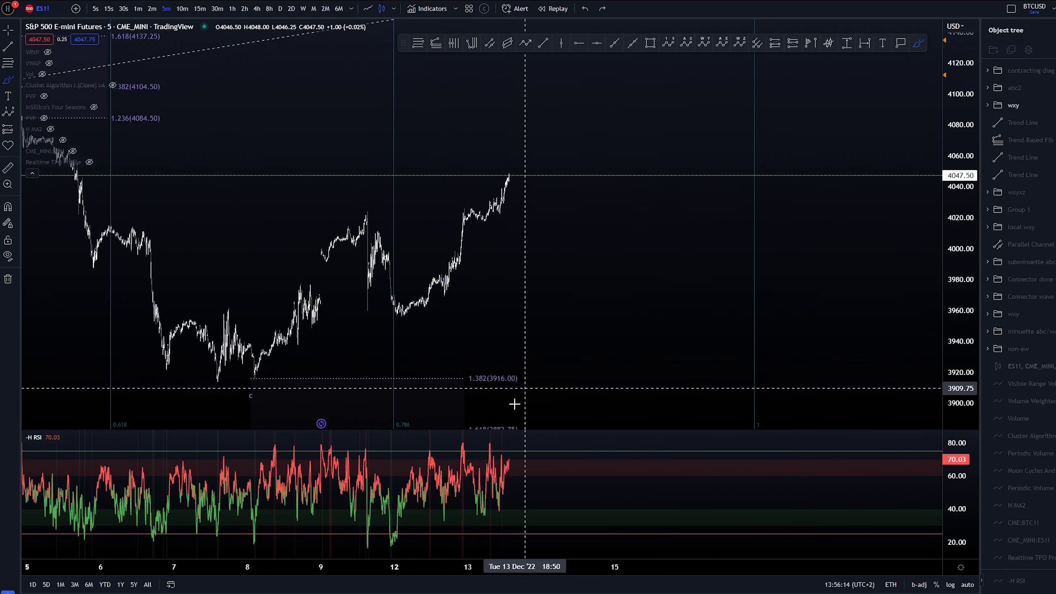
Mark the descending RSI peaks and the possible next RSI move on 13 December with the brush, undoing each stroke
left_click_drag(490, 441, 507, 454)
key("ctrl+z")
key("ctrl+z")
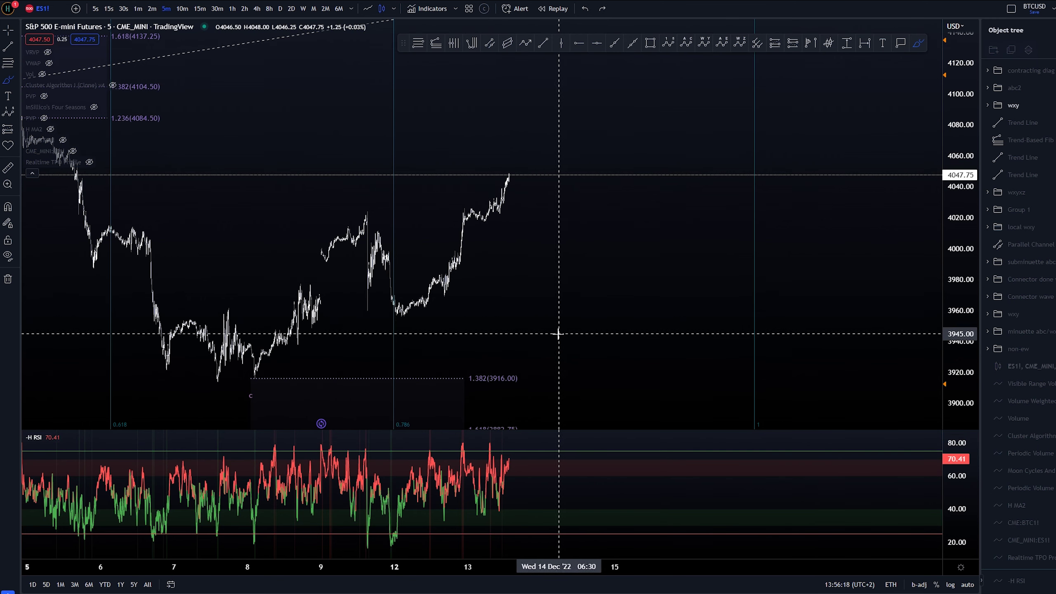
left_click_drag(488, 440, 515, 462)
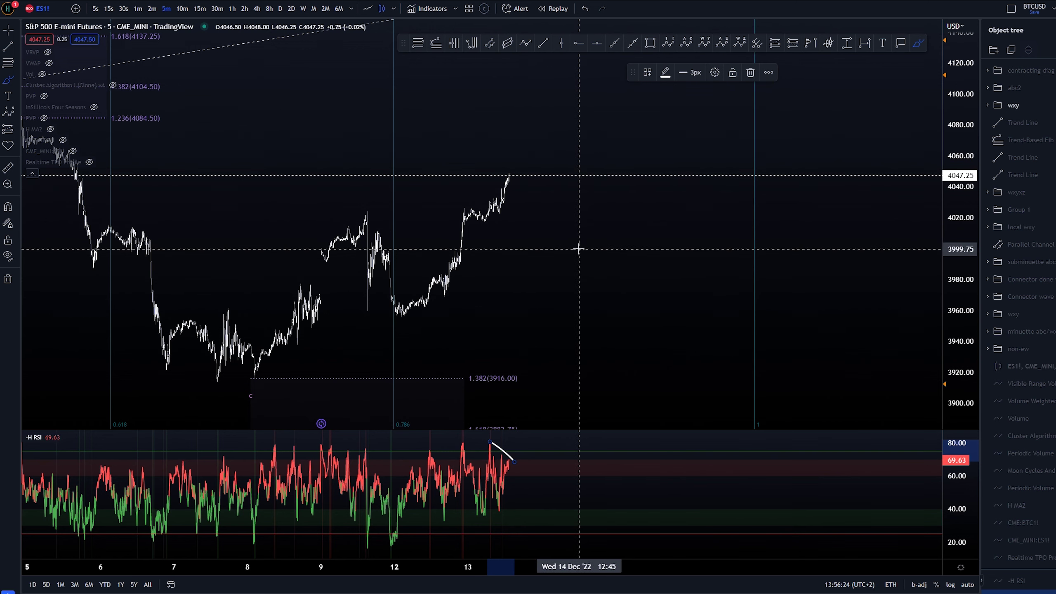
key("ctrl+z")
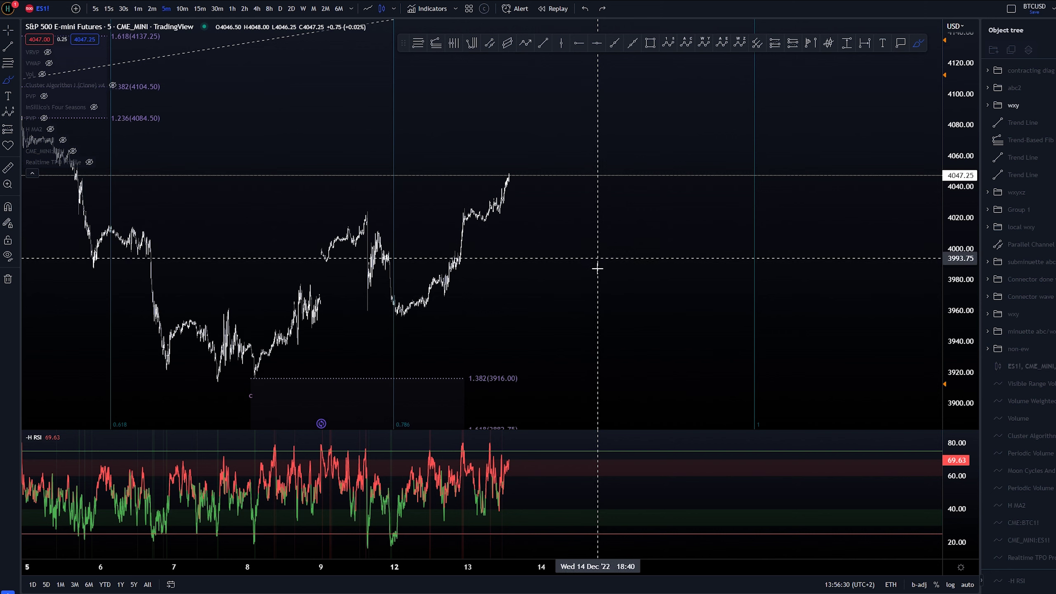
key("ctrl+y")
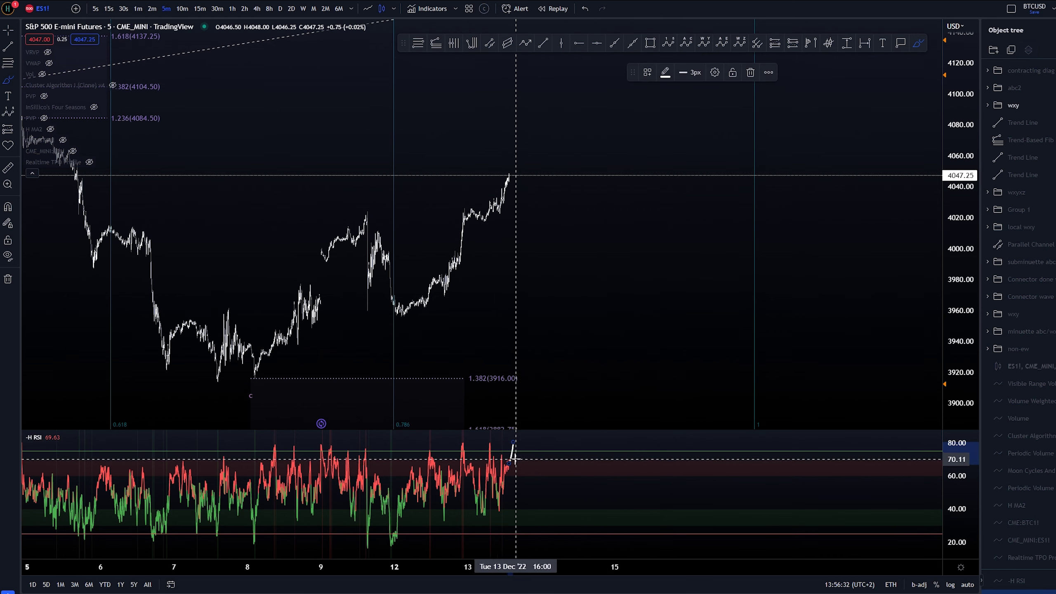
key("ctrl+z")
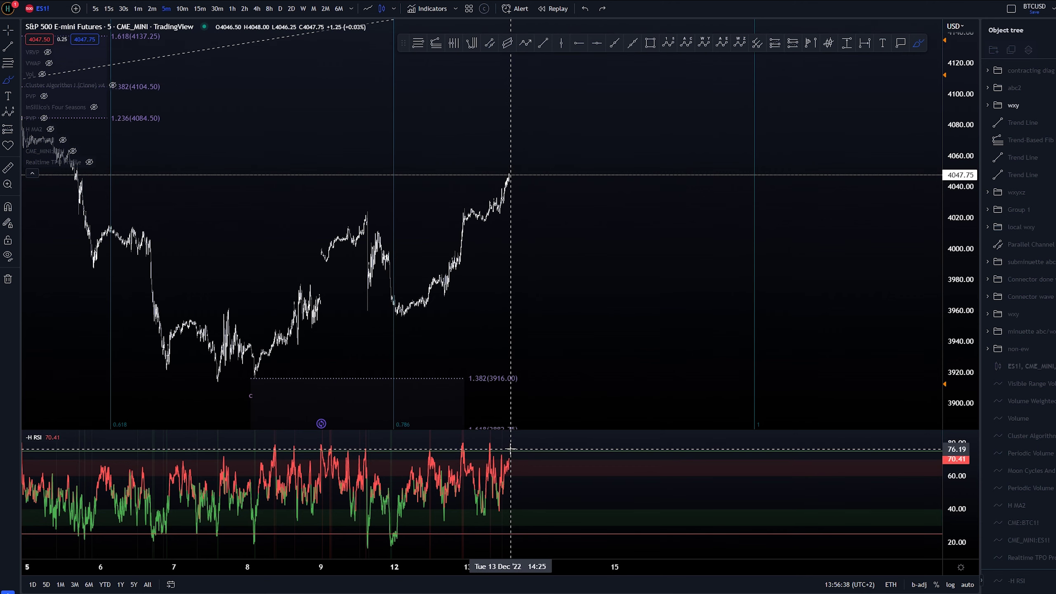
Switch the chart to the 10-minute interval
scroll(538, 303, "down", 1)
left_click(8, 207)
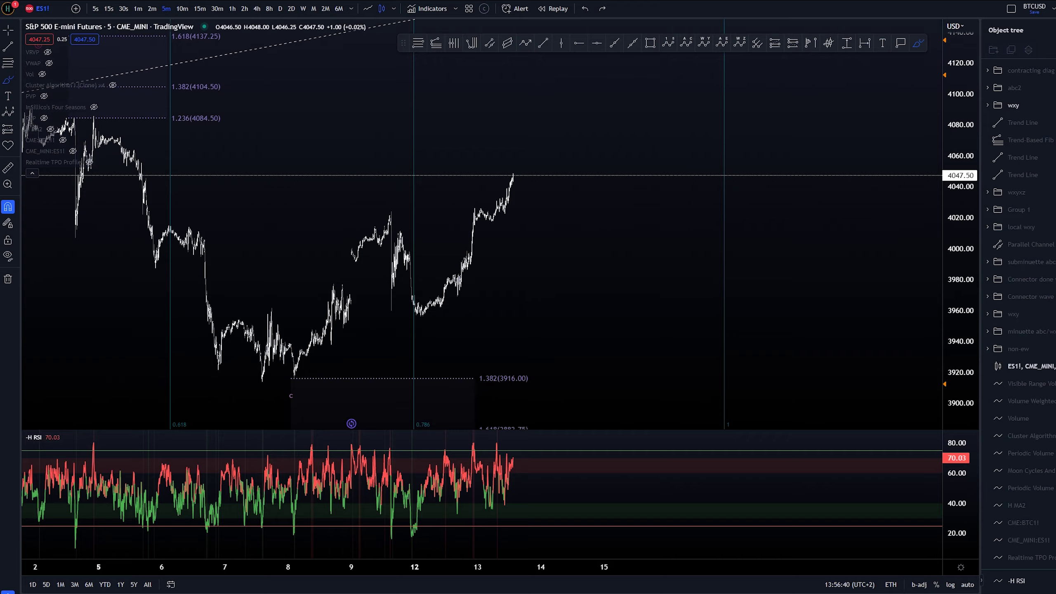
left_click(182, 9)
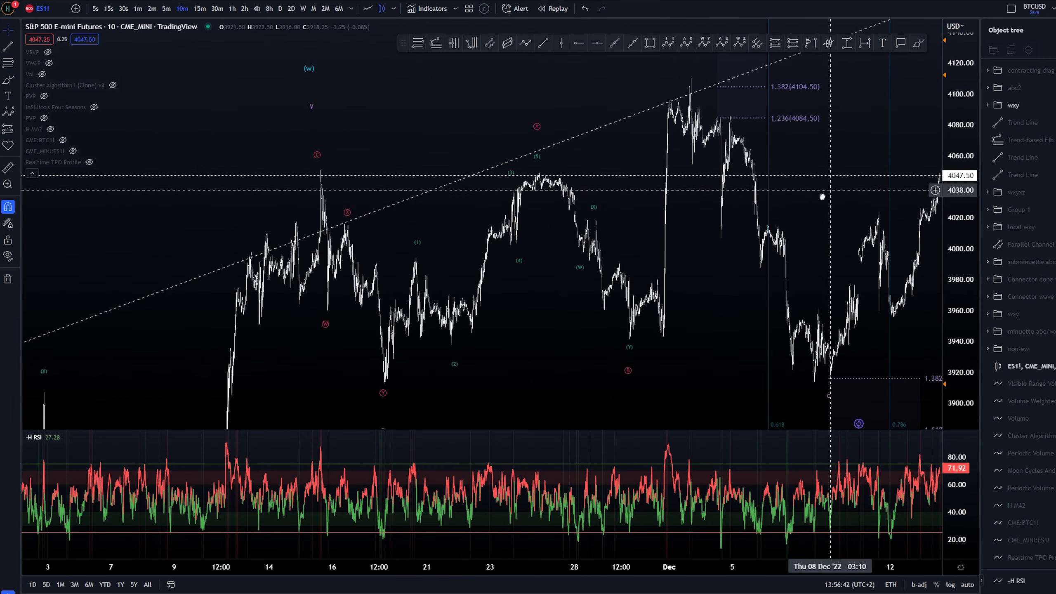
Draw a descending brush line across the last two RSI peaks on the 10-minute chart and undo it
key("alt+b")
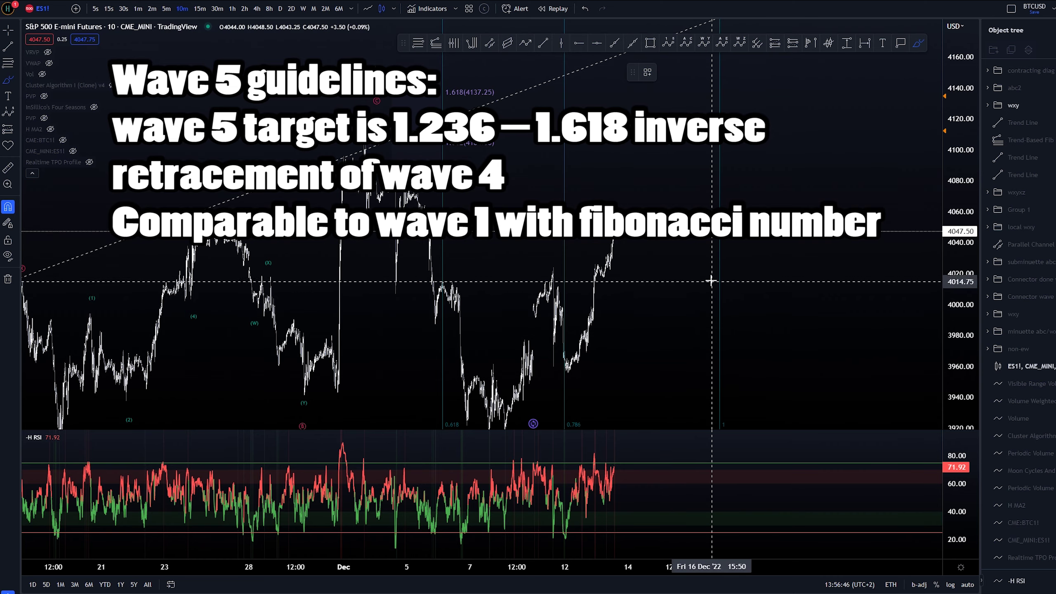
left_click_drag(594, 453, 620, 469)
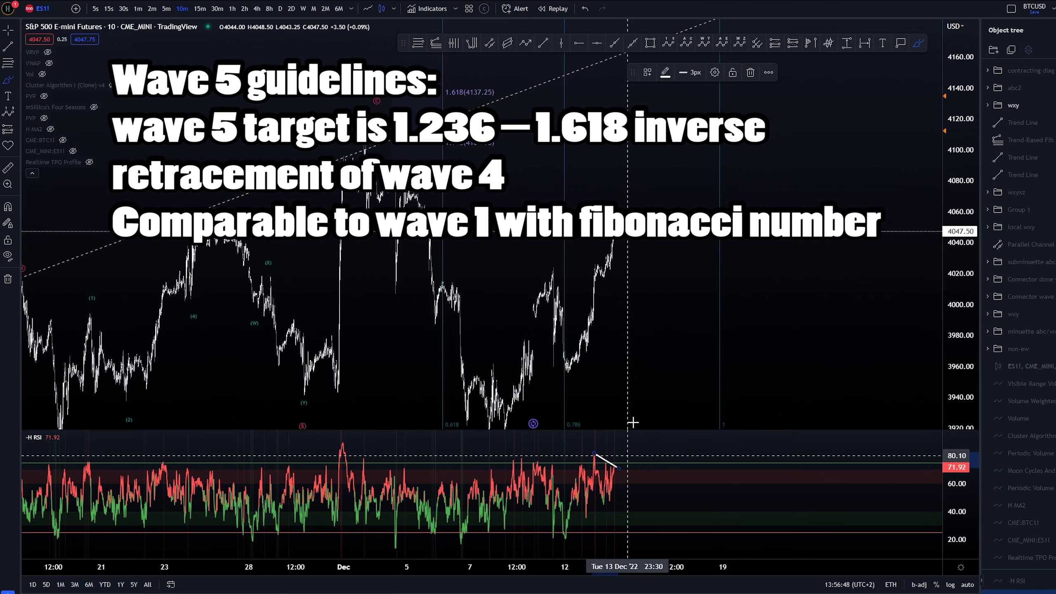
key("ctrl+z")
Place a trend-based Fib extension from the 8 December low (3916.25) via the 9 December high (4023.75) to the 12 December low (3955.50)
key("Escape")
left_click_drag(661, 322, 574, 278)
key("alt+f")
left_click(456, 390)
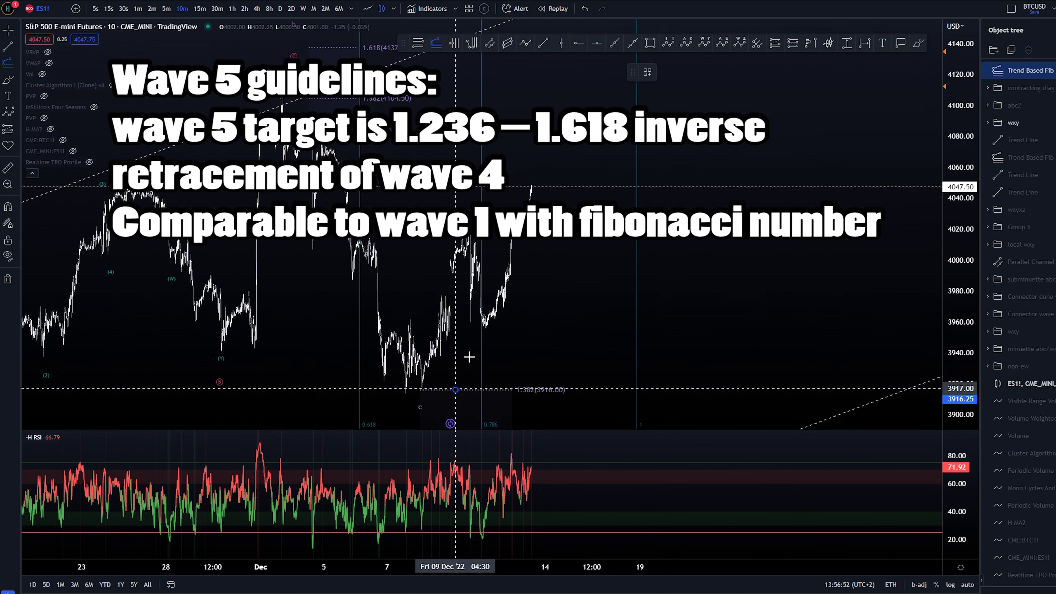
left_click(490, 224)
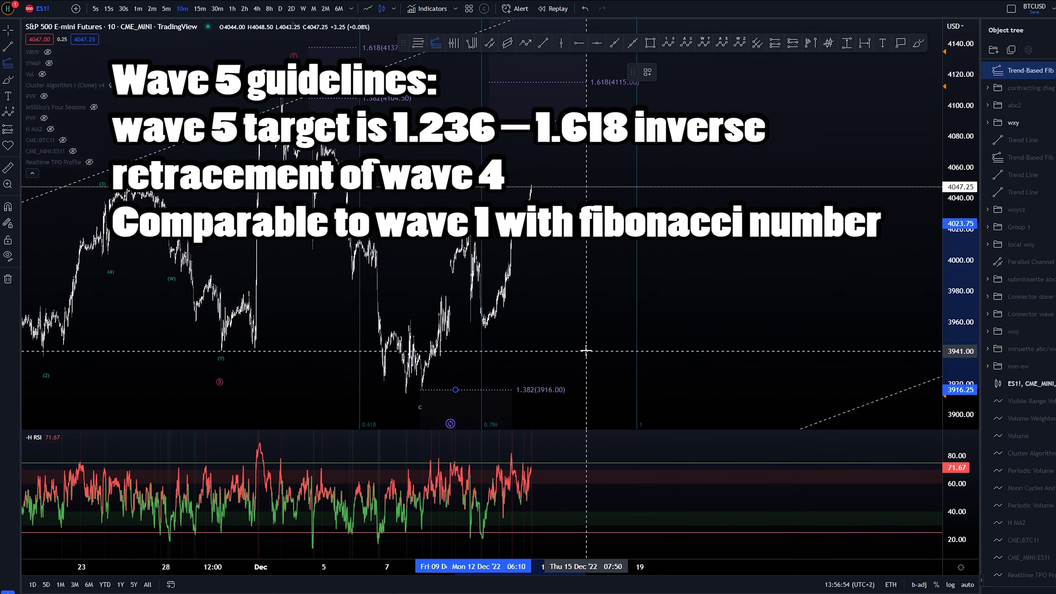
left_click(597, 329)
left_click(692, 339)
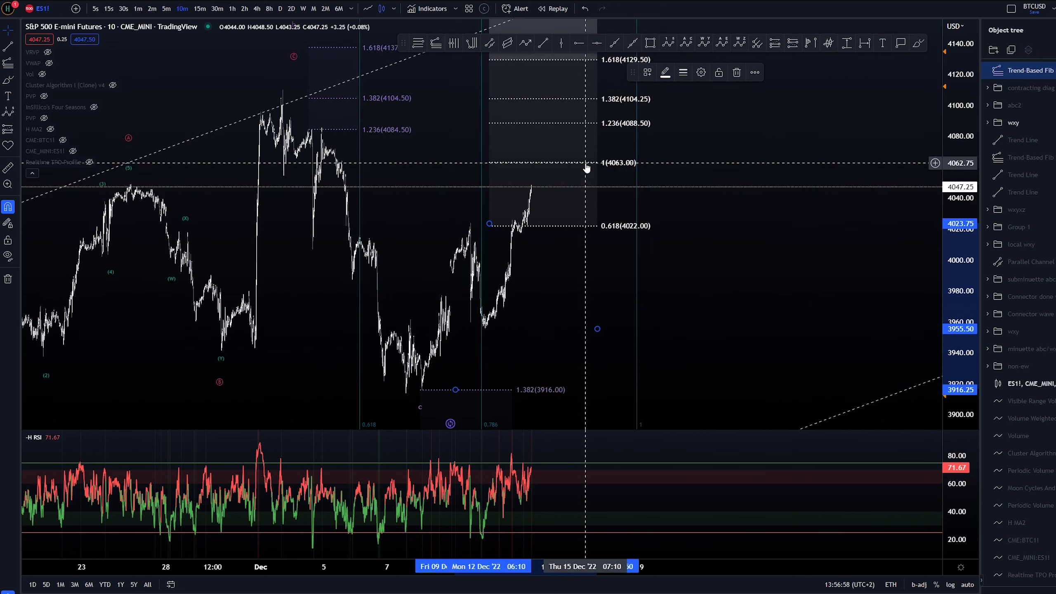
Circle the extension's 1 level at 4063.00 above the latest price with the brush and undo the circle
key("b")
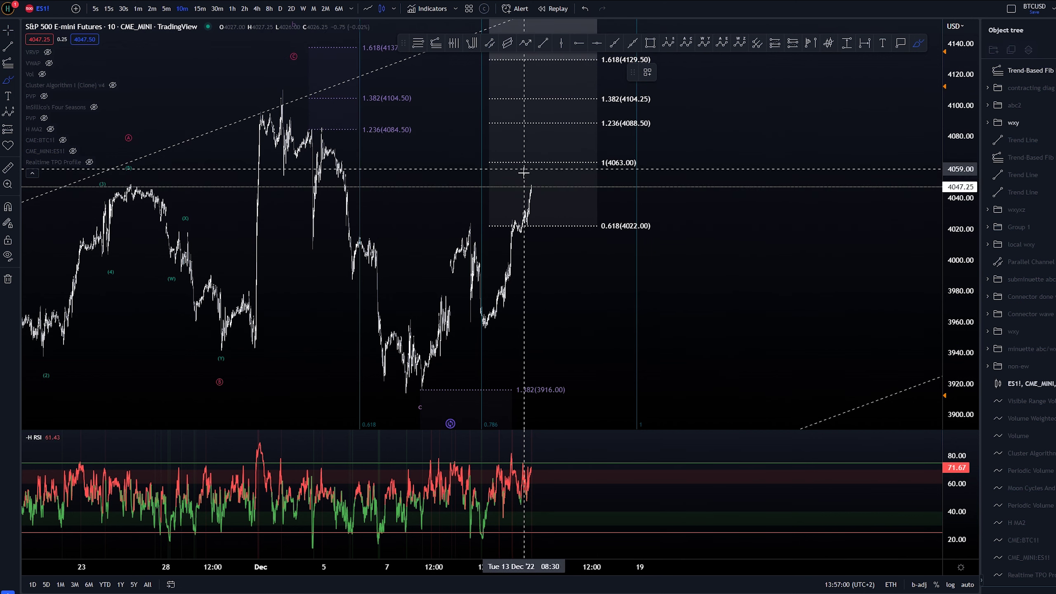
left_click_drag(540, 160, 543, 159)
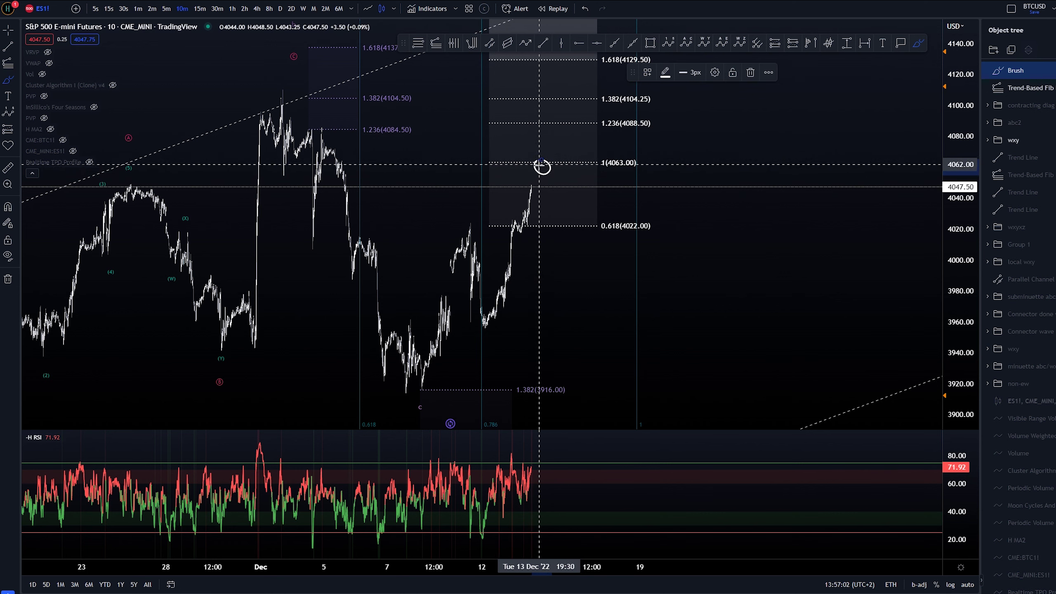
key("ctrl+z")
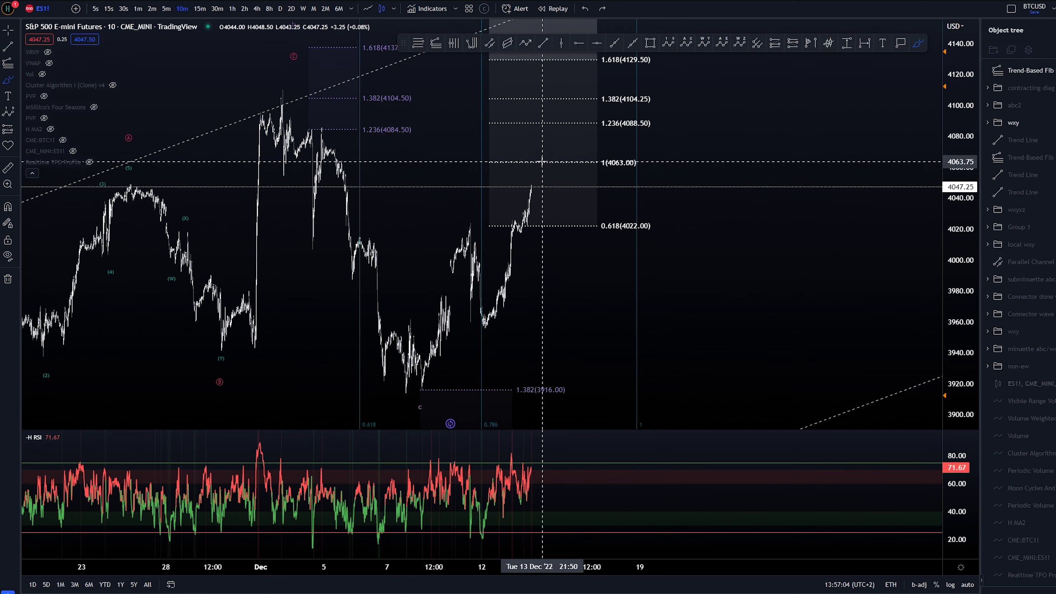
Brush a line down from the early-December high to the 7 December low and another from that high toward the latest price, undoing both
left_click_drag(282, 95, 406, 366)
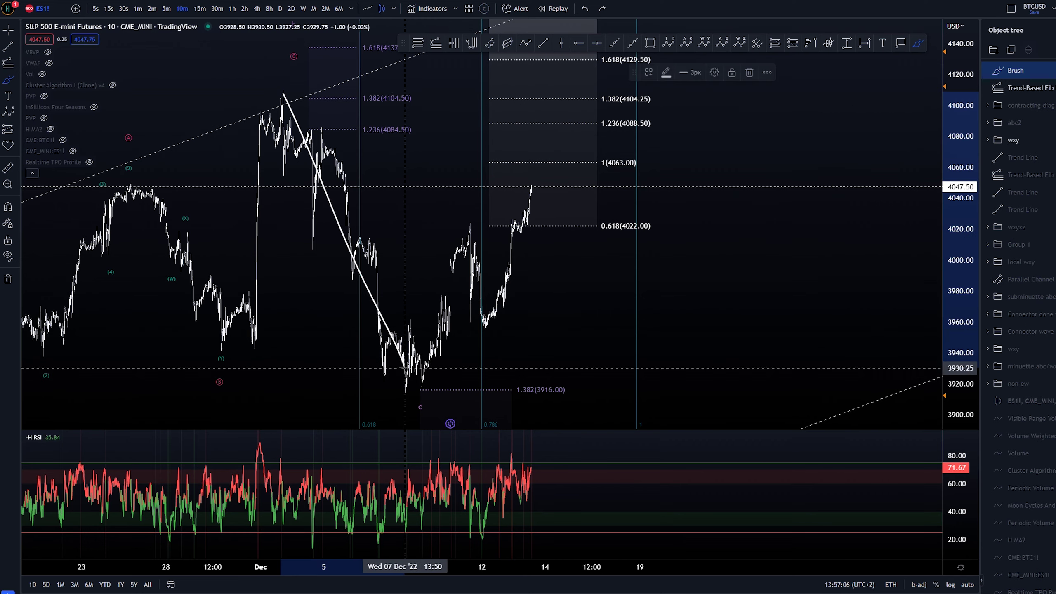
key("ctrl+z")
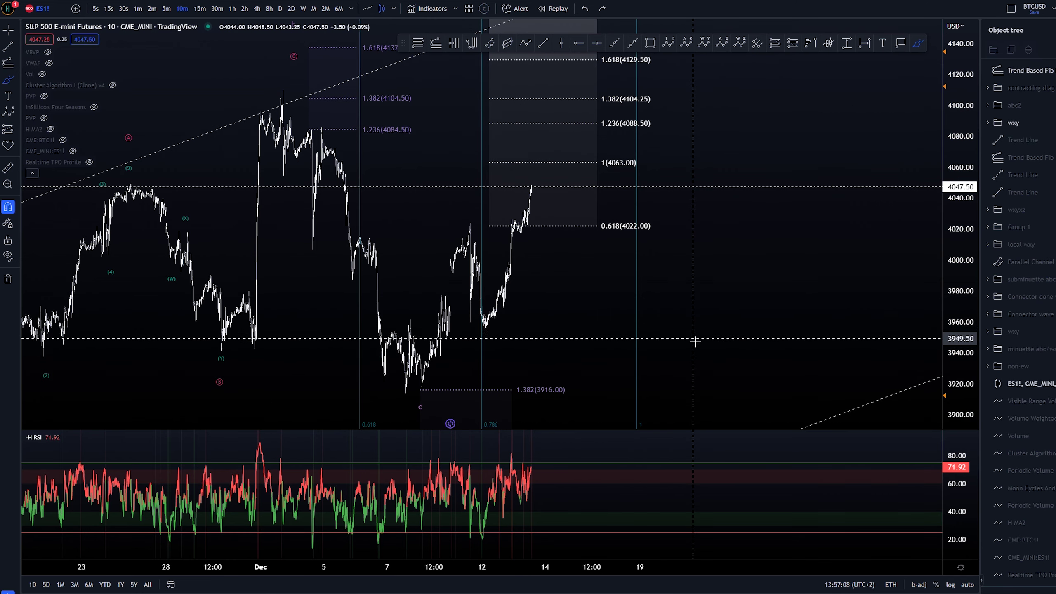
left_click_drag(960, 200, 960, 213)
key("Escape")
key("alt+b")
mouse_move(281, 108)
left_mouse_down()
mouse_move(409, 394)
mouse_move(456, 261)
mouse_move(523, 199)
mouse_move(532, 146)
left_mouse_up()
key("ctrl+z")
key("ctrl+z")
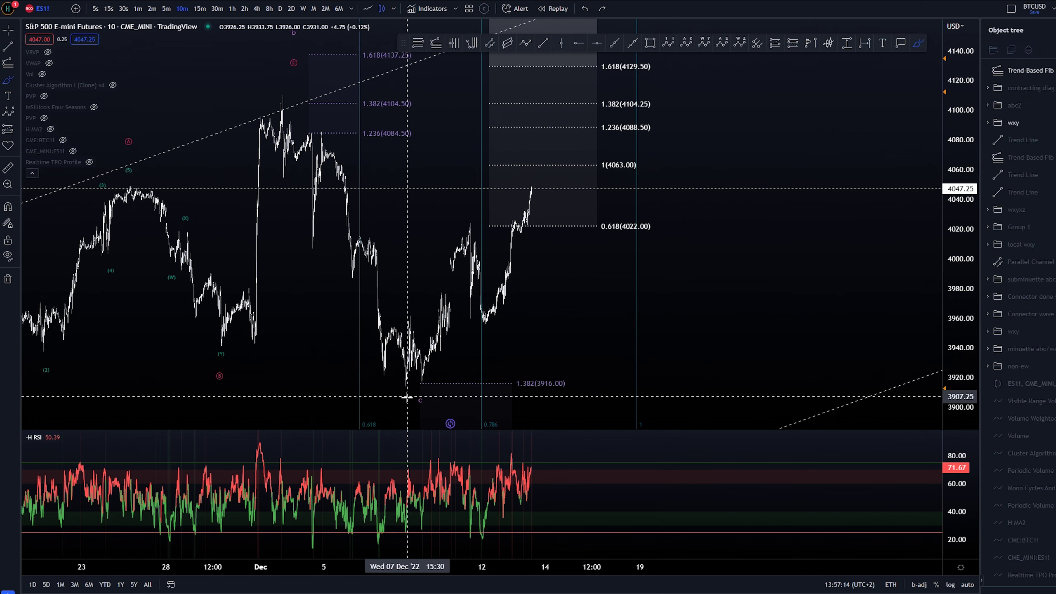
Circle the early-December high and brush an upward arrow between the extension's 1.236 and 2 levels, undoing each mark
key("ctrl")
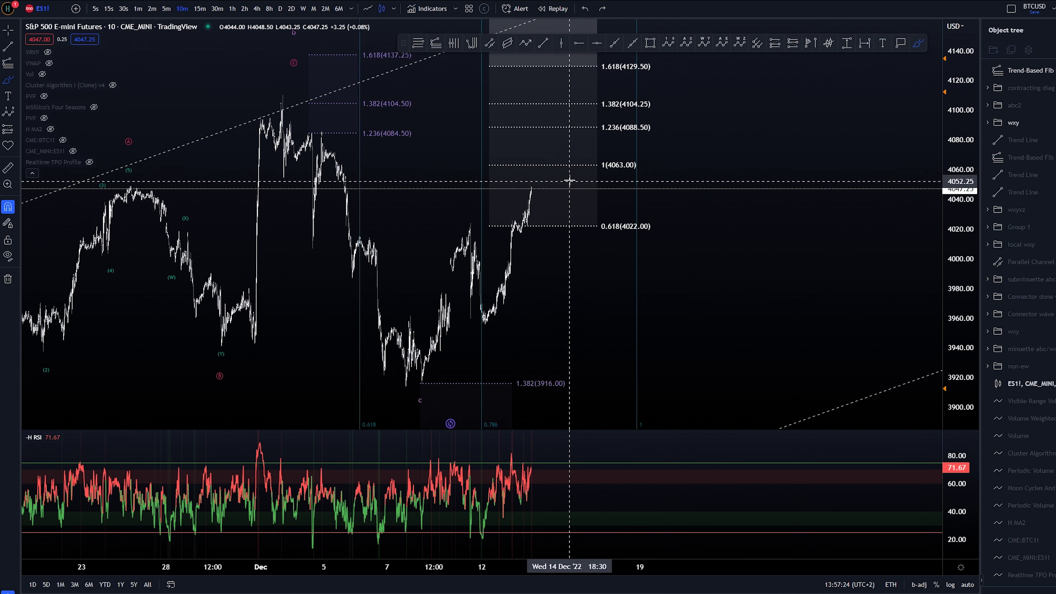
left_click_drag(955, 74, 907, 189)
key("ctrl")
left_click_drag(292, 120, 296, 136)
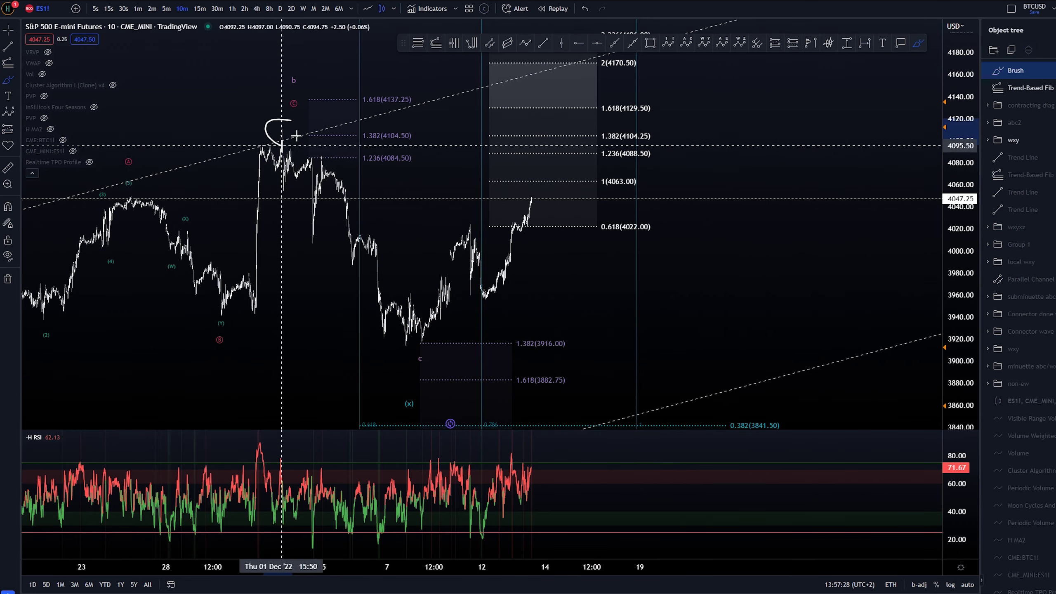
key("ctrl+z")
left_click_drag(581, 147, 597, 99)
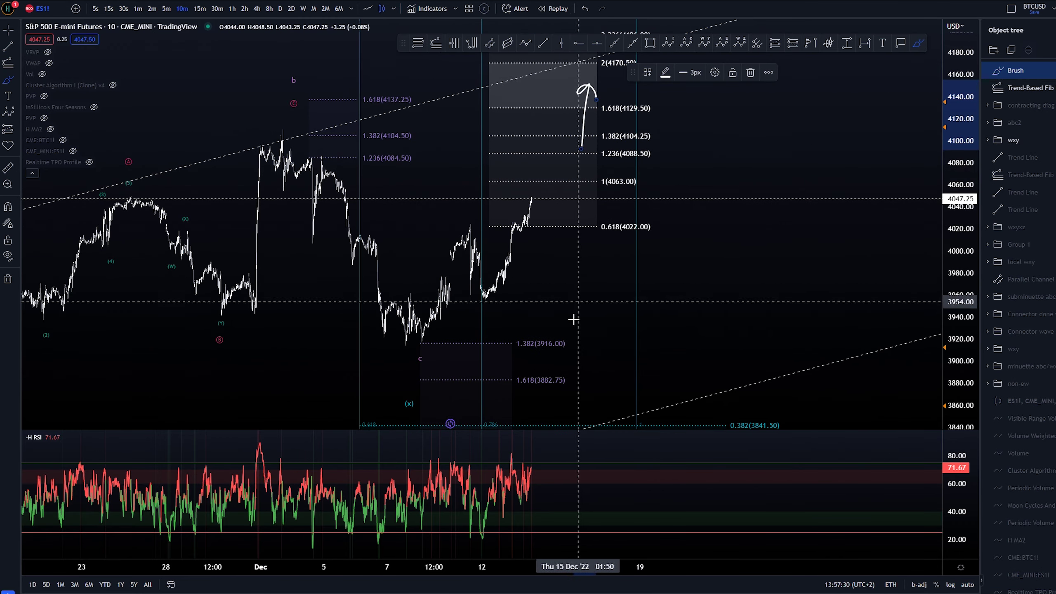
key("ctrl+z")
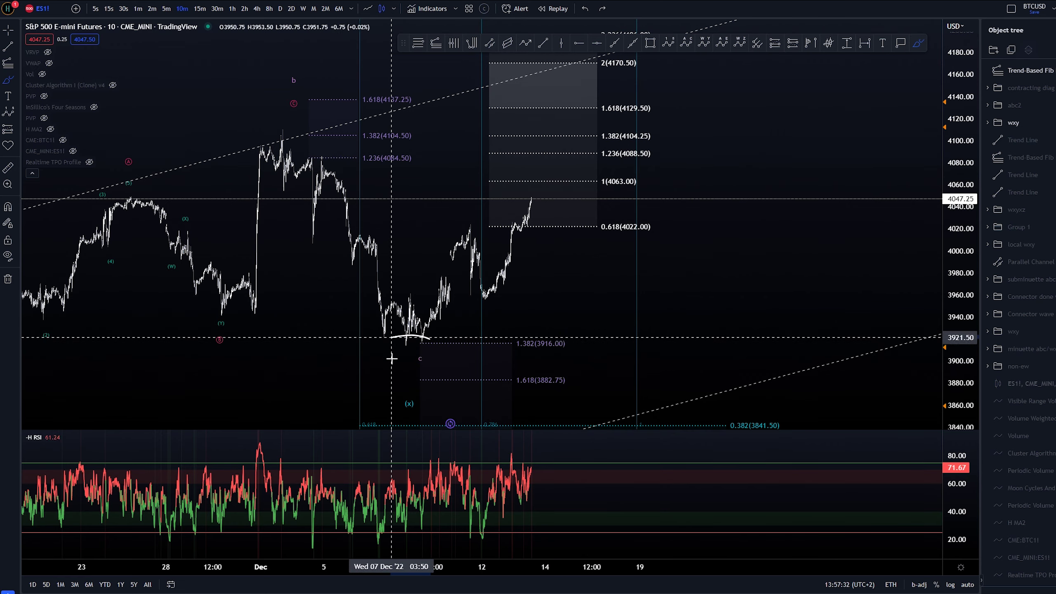